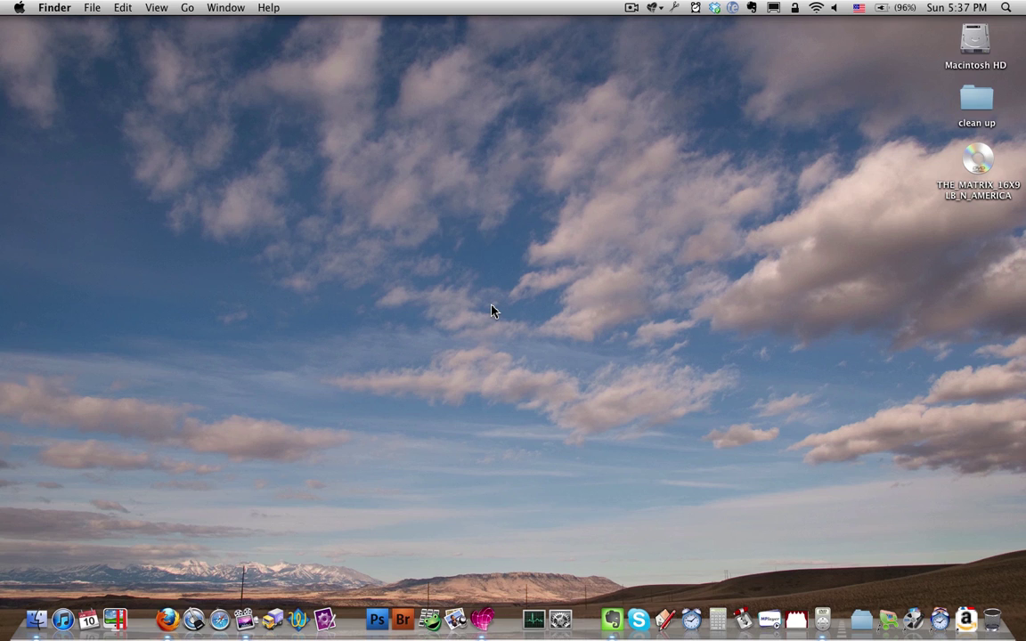
- View the Skitch website in Firefox and the stack of installed applications, and hide the browser
{"action": "left_click", "coordinate": [167, 619]}
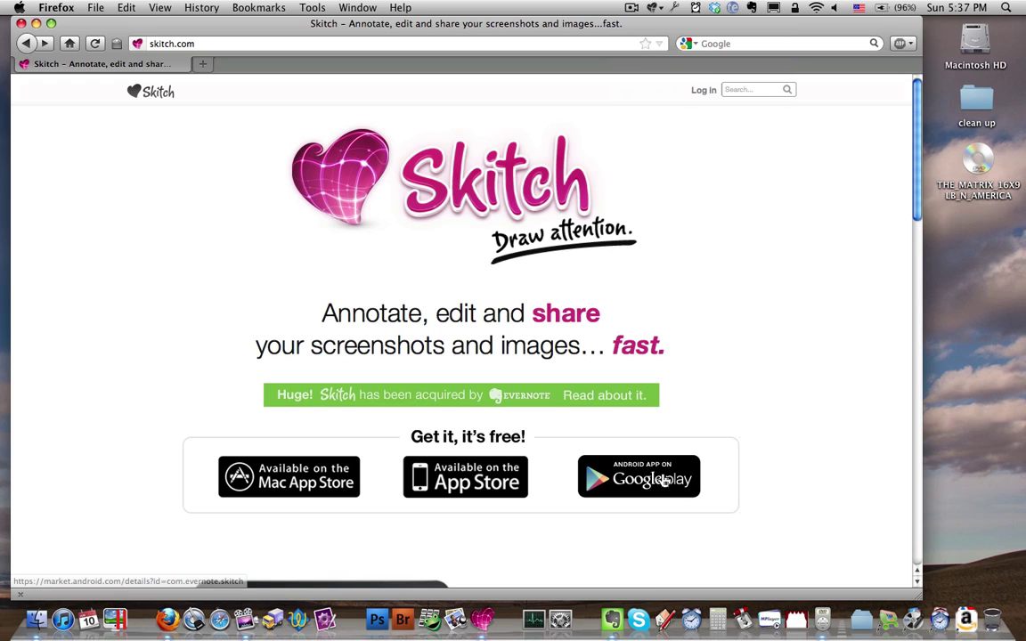
{"action": "left_click", "coordinate": [912, 622]}
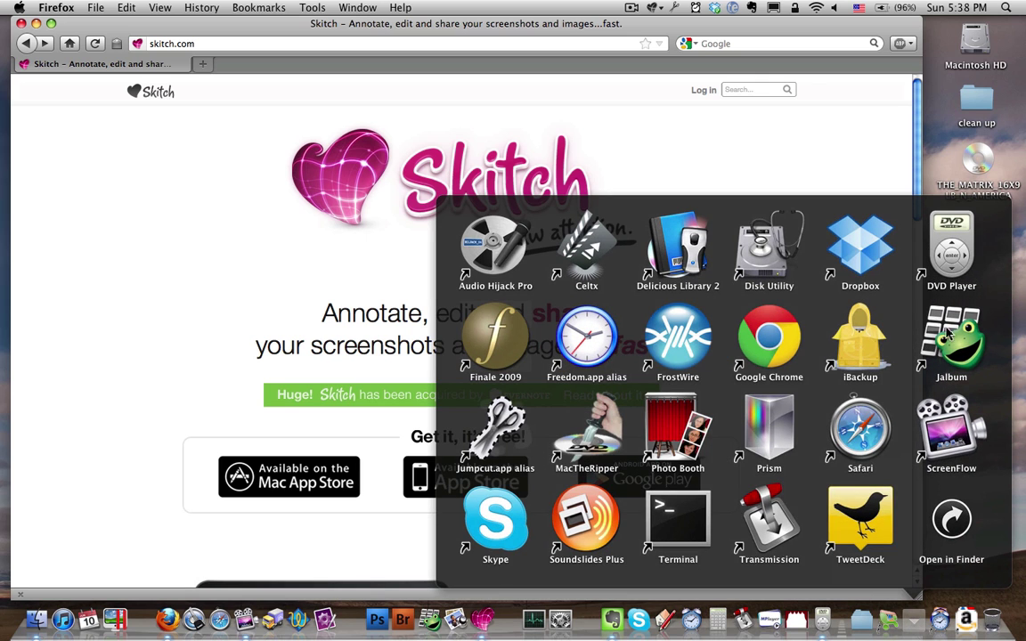
{"action": "left_click", "coordinate": [755, 109]}
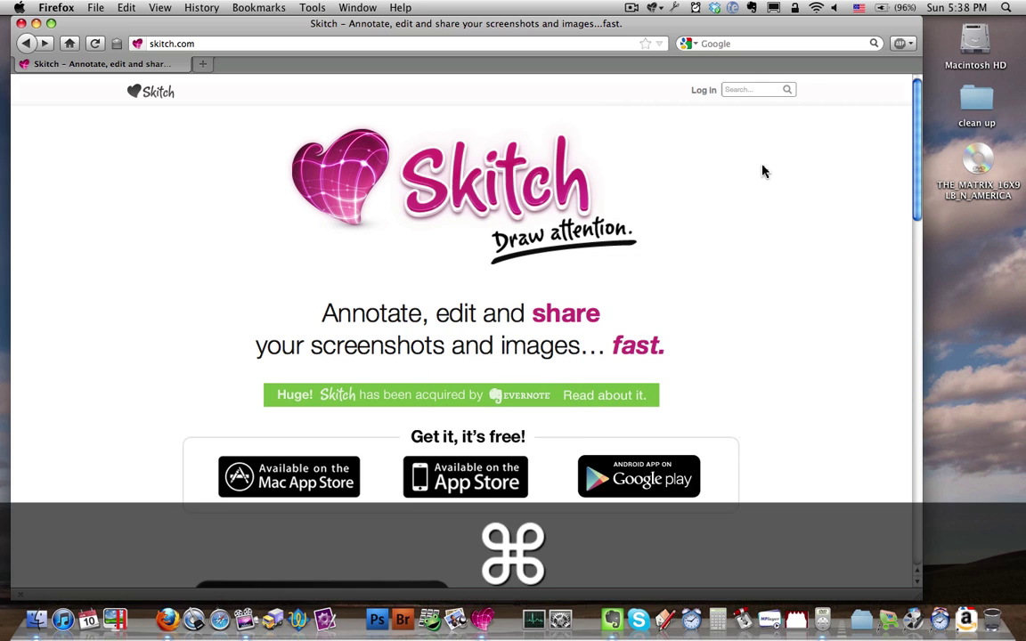
{"action": "key", "text": "super+h"}
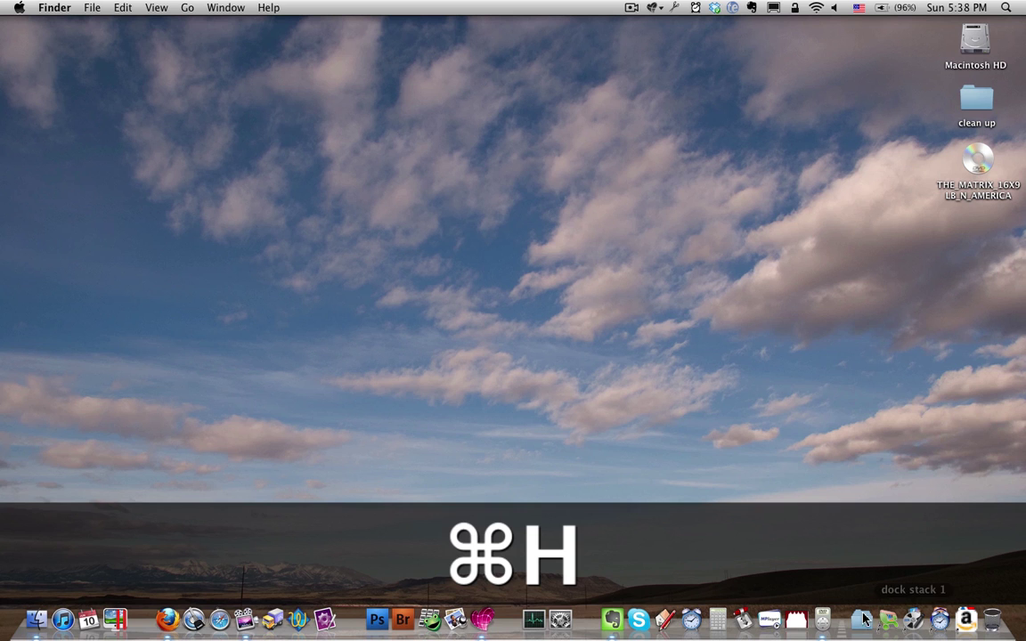
- Switch to DVD Player with the paused Matrix scene, view it full screen and return it to a window
{"action": "left_click", "coordinate": [822, 620]}
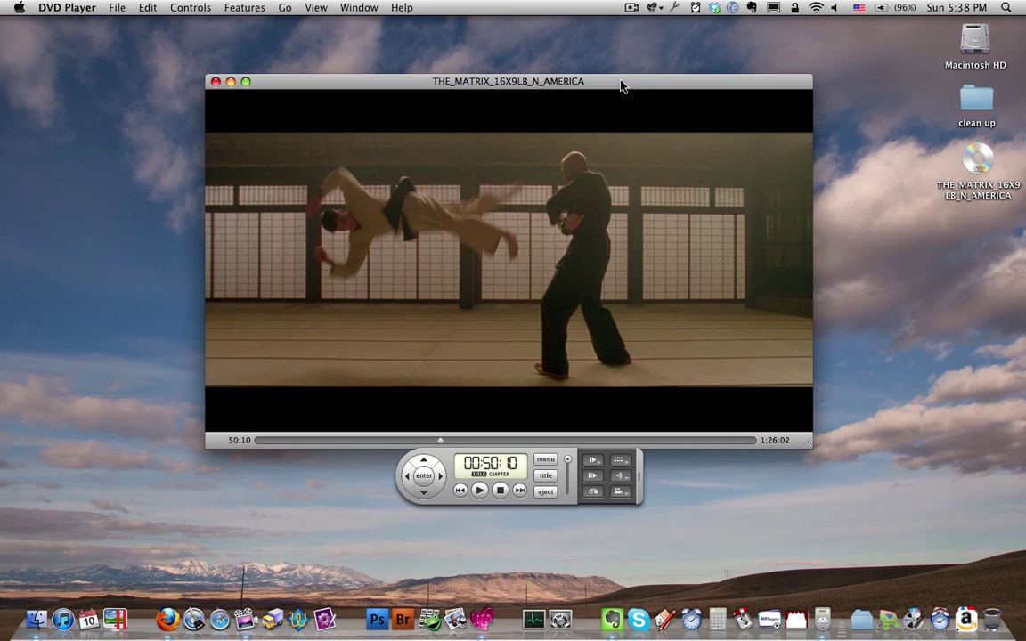
{"action": "left_click_drag", "start_coordinate": [641, 89], "coordinate": [621, 83]}
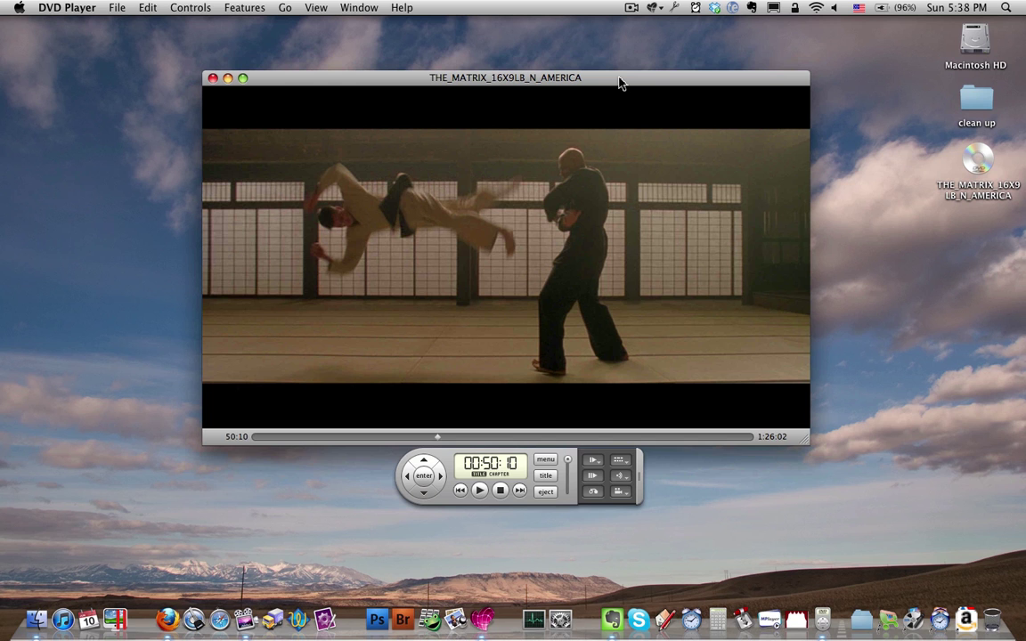
{"action": "key", "text": "super+f"}
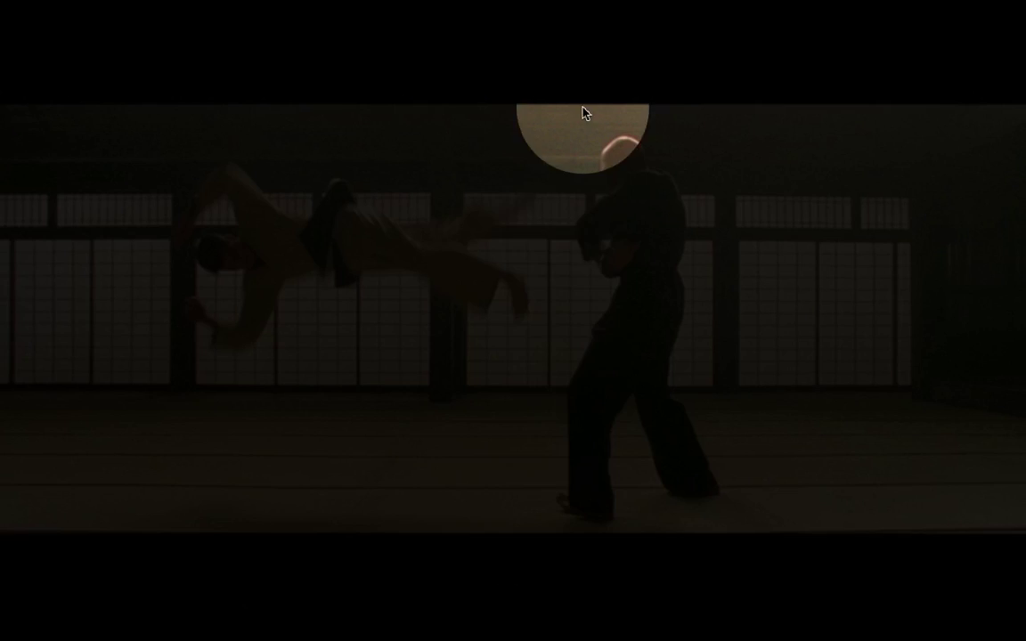
{"action": "mouse_move", "coordinate": [606, 616]}
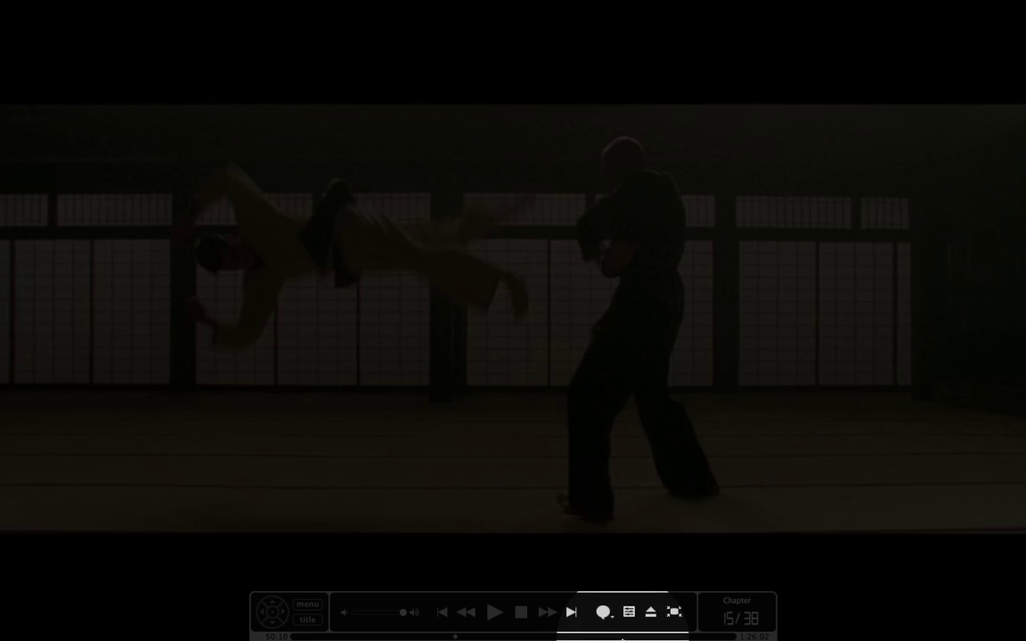
{"action": "left_click", "coordinate": [675, 613]}
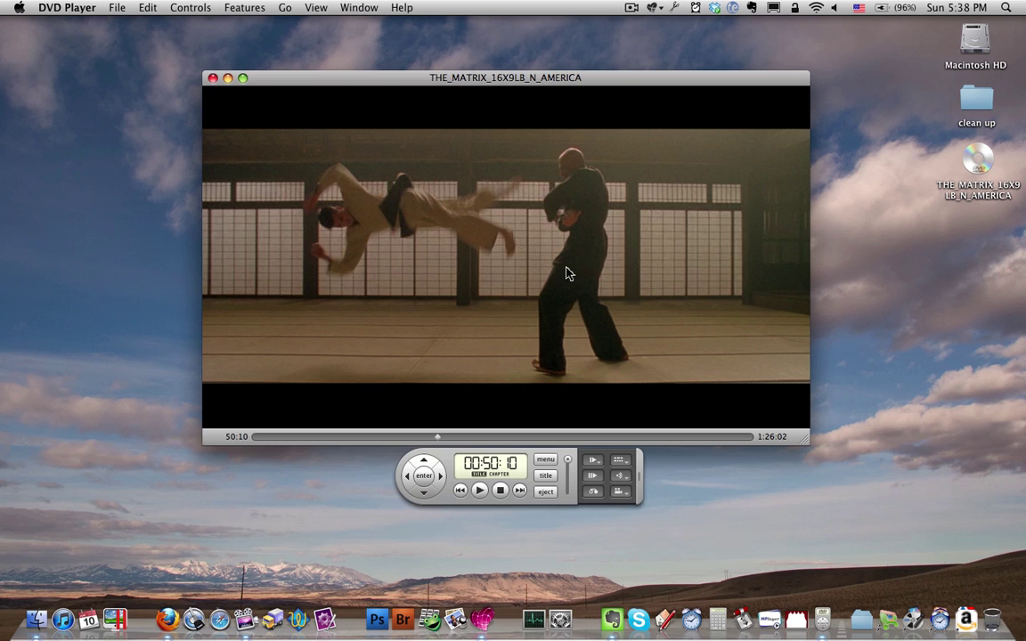
- Switch to Skitch, move its window clear of the movie's edge and start a Frame Snapshot
{"action": "left_click", "coordinate": [482, 620]}
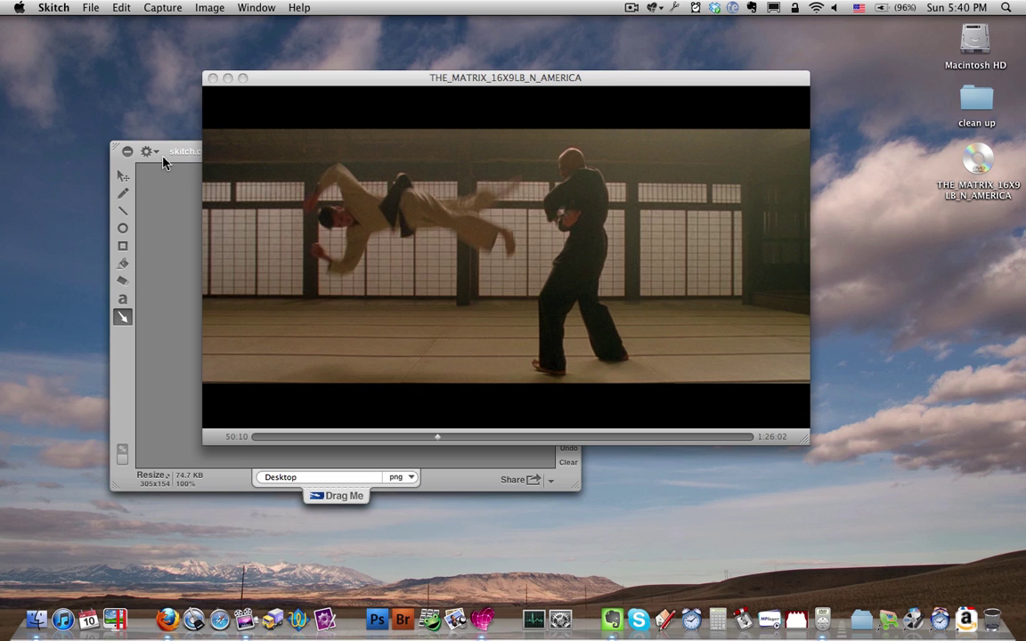
{"action": "left_click_drag", "start_coordinate": [162, 160], "coordinate": [101, 65]}
{"action": "left_click", "coordinate": [169, 8]}
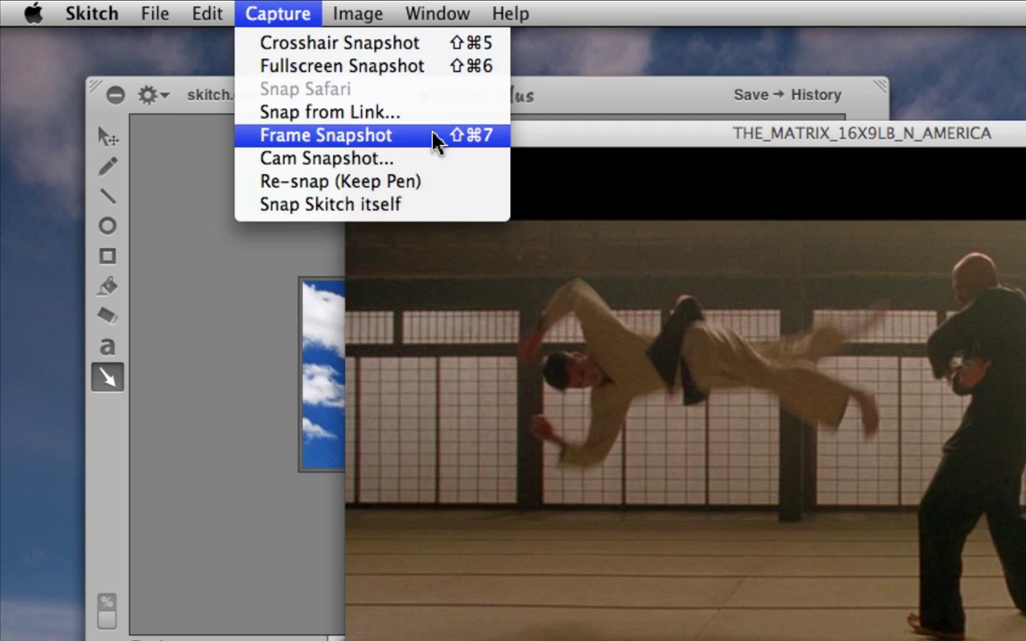
{"action": "left_click", "coordinate": [264, 11]}
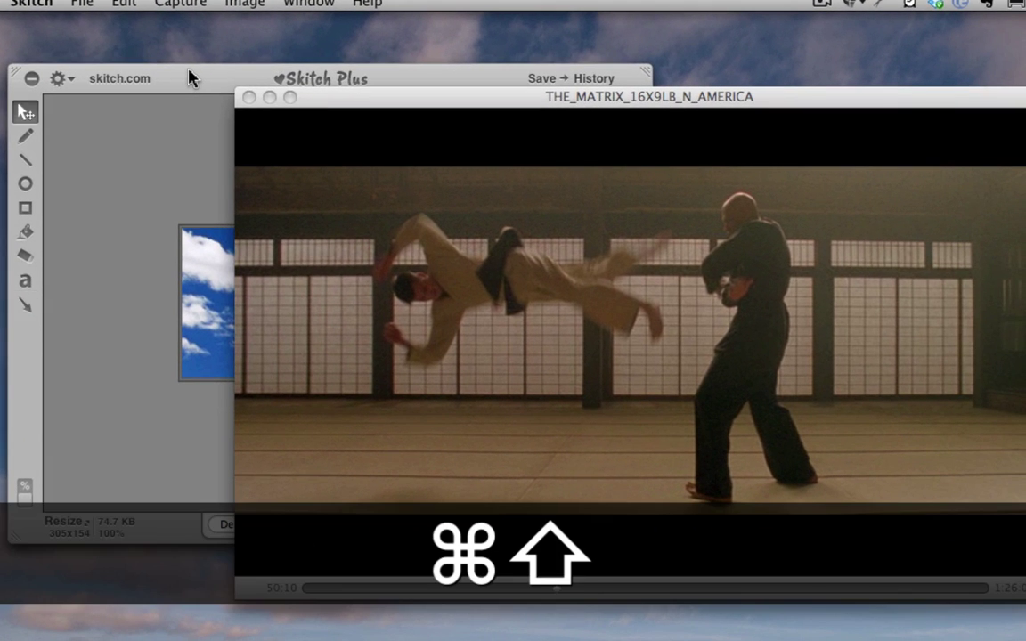
{"action": "key", "text": "super+shift+7"}
- Place the snapshot frame over the movie window and enlarge it to about 857 x 439 pixels around the scene
{"action": "left_click_drag", "start_coordinate": [183, 80], "coordinate": [364, 69]}
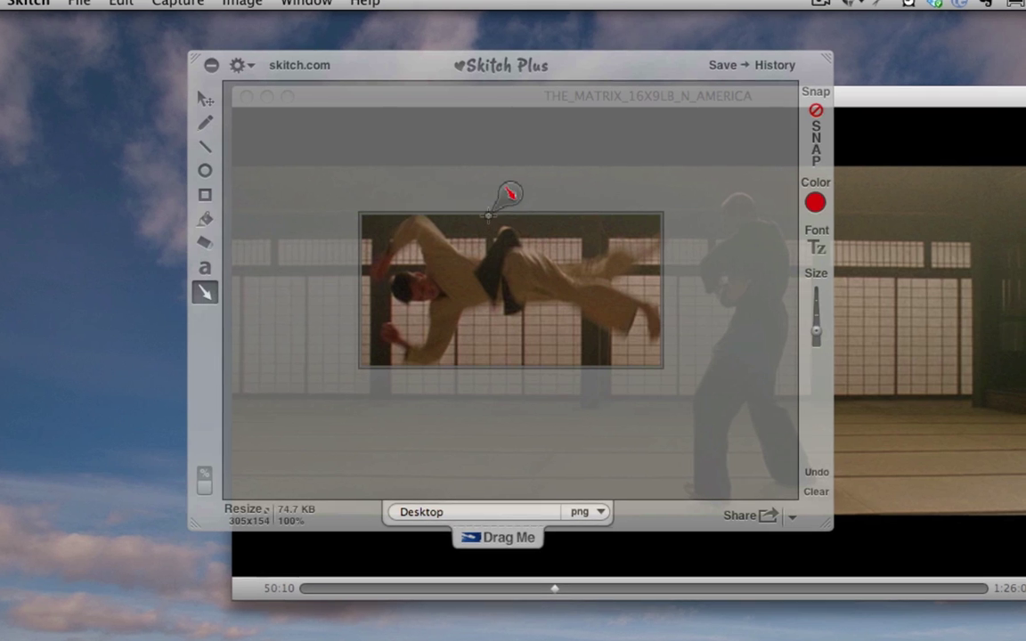
{"action": "left_click_drag", "start_coordinate": [491, 212], "coordinate": [489, 103]}
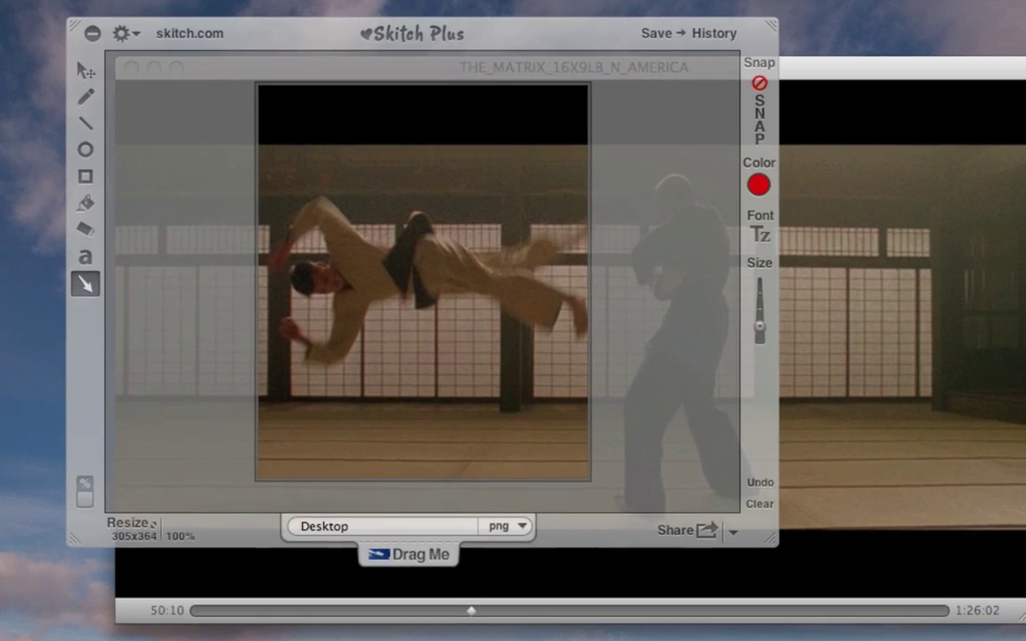
{"action": "left_click_drag", "start_coordinate": [423, 83], "coordinate": [423, 78]}
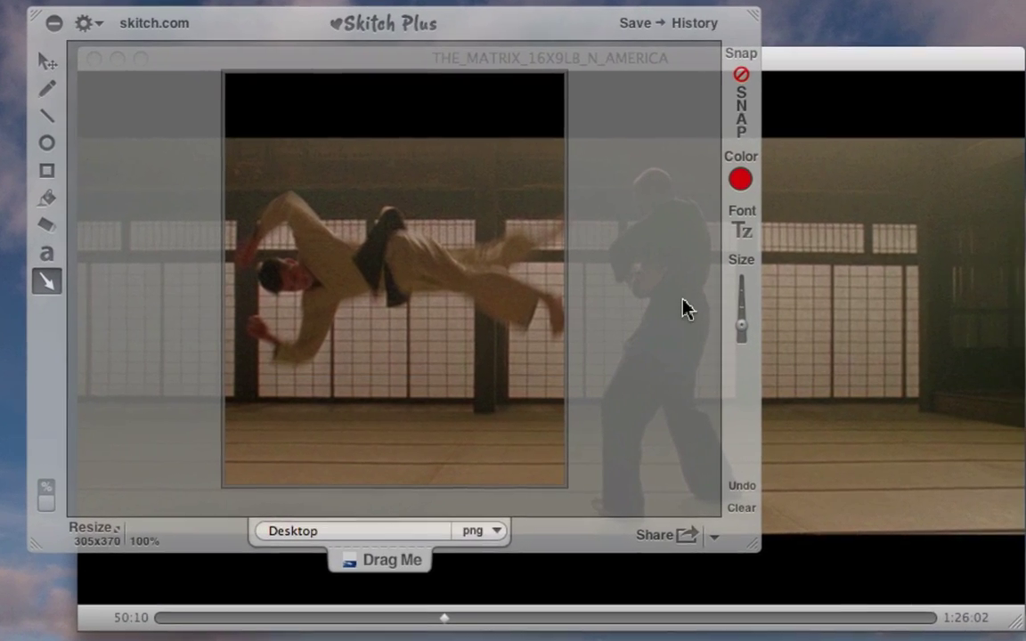
{"action": "left_click_drag", "start_coordinate": [556, 261], "coordinate": [1023, 595]}
{"action": "left_click_drag", "start_coordinate": [737, 631], "coordinate": [738, 574]}
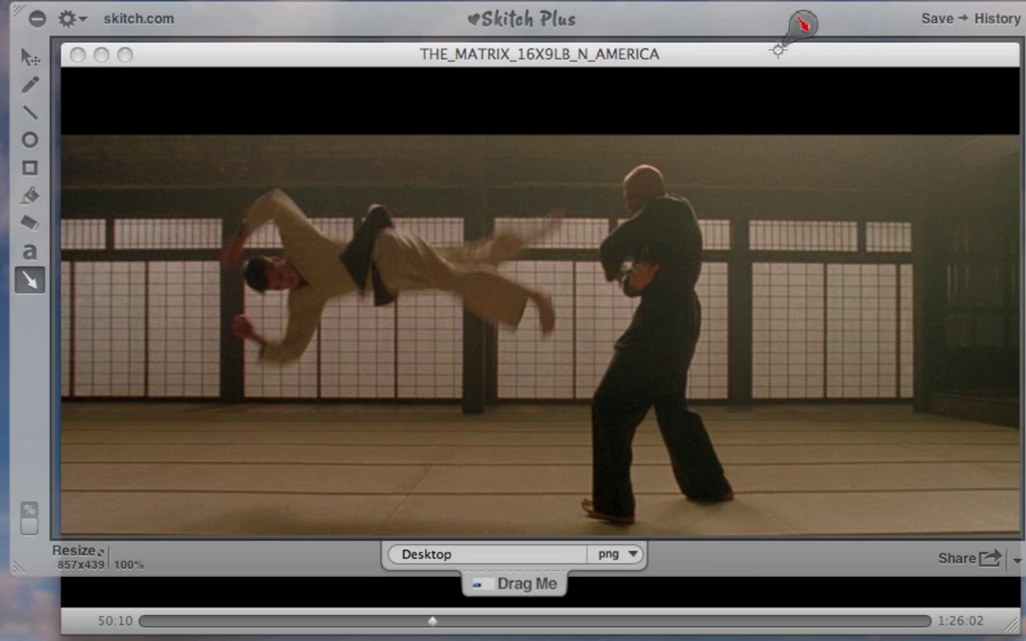
- Fit the snapshot frame's edges exactly to the video picture at about 851 x 476 pixels, leaving out the window's title and playback bars
{"action": "left_click_drag", "start_coordinate": [703, 41], "coordinate": [798, 64]}
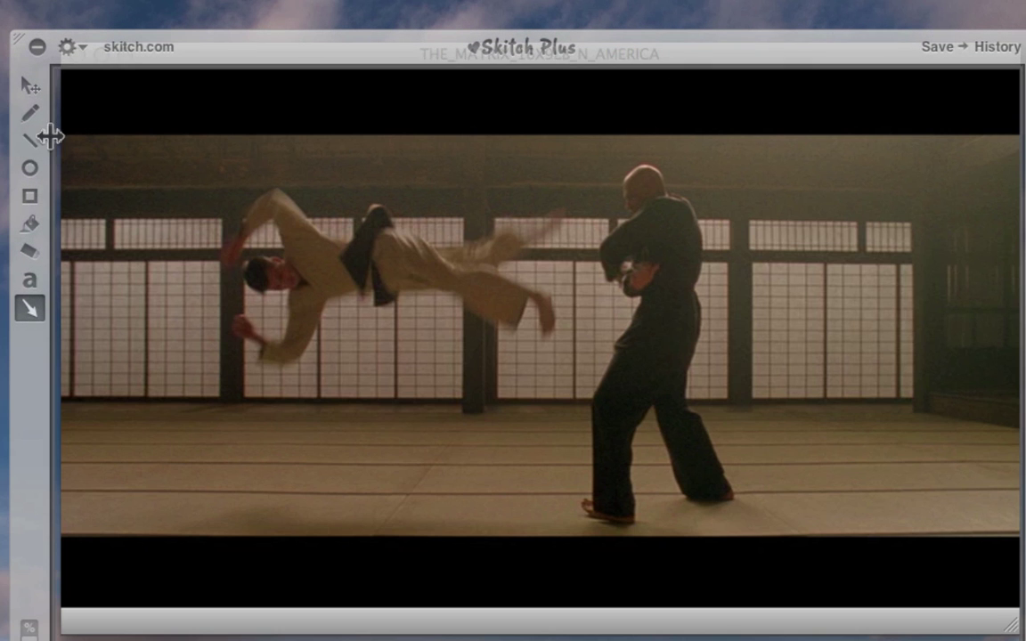
{"action": "left_click_drag", "start_coordinate": [49, 136], "coordinate": [55, 136]}
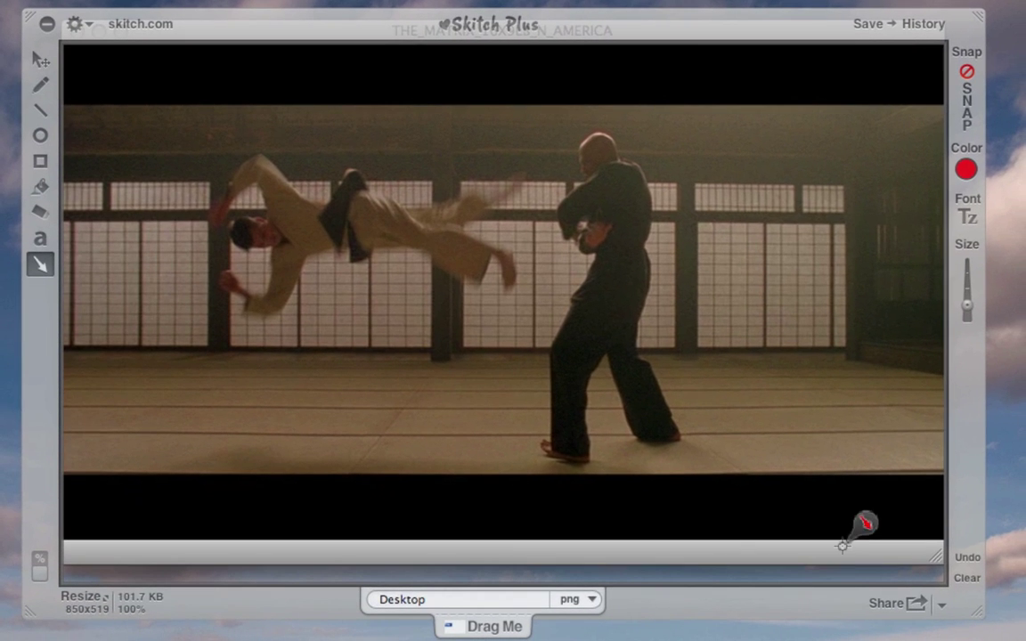
{"action": "left_click_drag", "start_coordinate": [846, 585], "coordinate": [846, 540]}
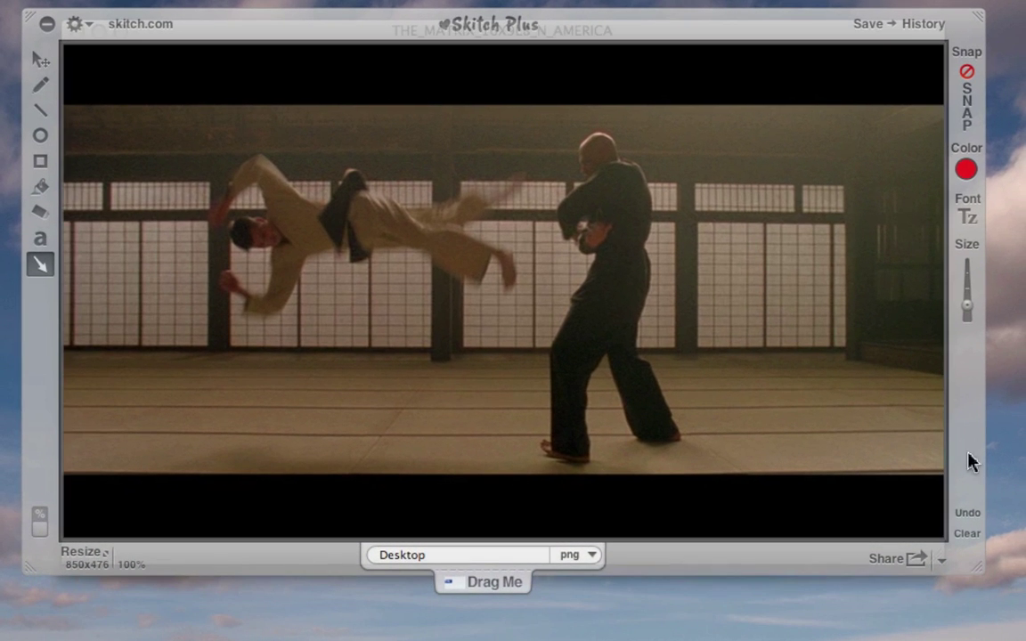
{"action": "mouse_move", "coordinate": [941, 440]}
{"action": "left_mouse_down"}
{"action": "mouse_move", "coordinate": [957, 440]}
{"action": "mouse_move", "coordinate": [944, 440]}
{"action": "left_mouse_up"}
{"action": "left_click_drag", "start_coordinate": [61, 132], "coordinate": [59, 133]}
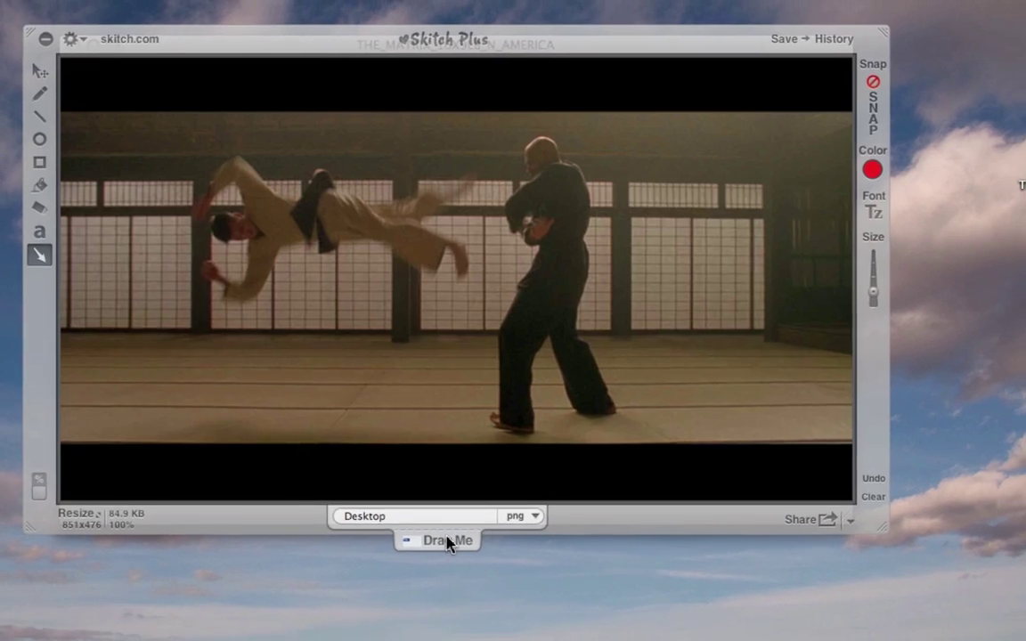
- Save the framed snapshot to the desktop as a png file and open it briefly to check the capture
{"action": "left_click_drag", "start_coordinate": [412, 510], "coordinate": [933, 266]}
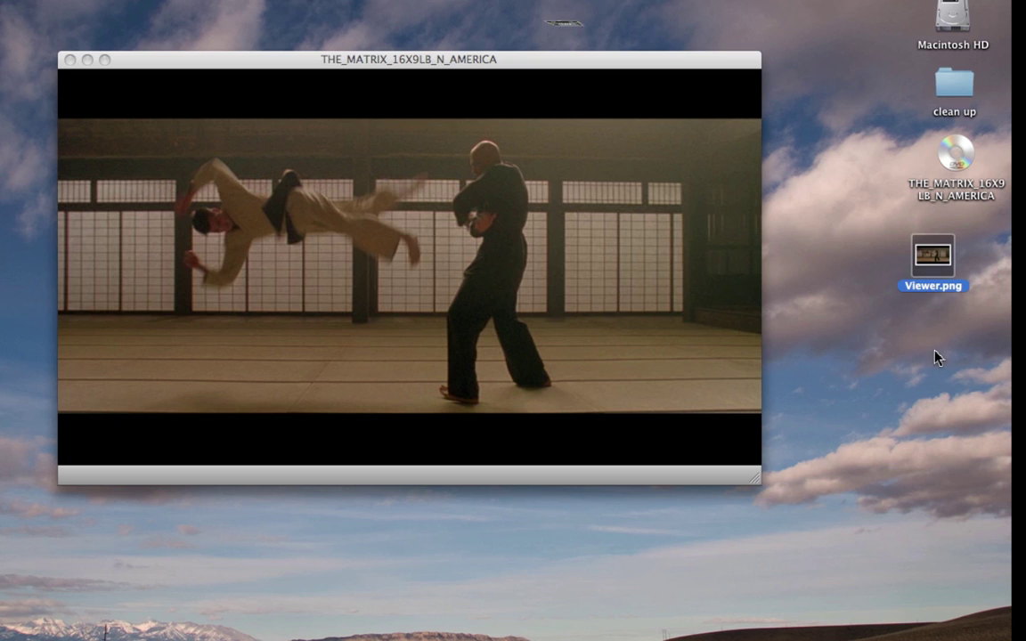
{"action": "left_click", "coordinate": [926, 258]}
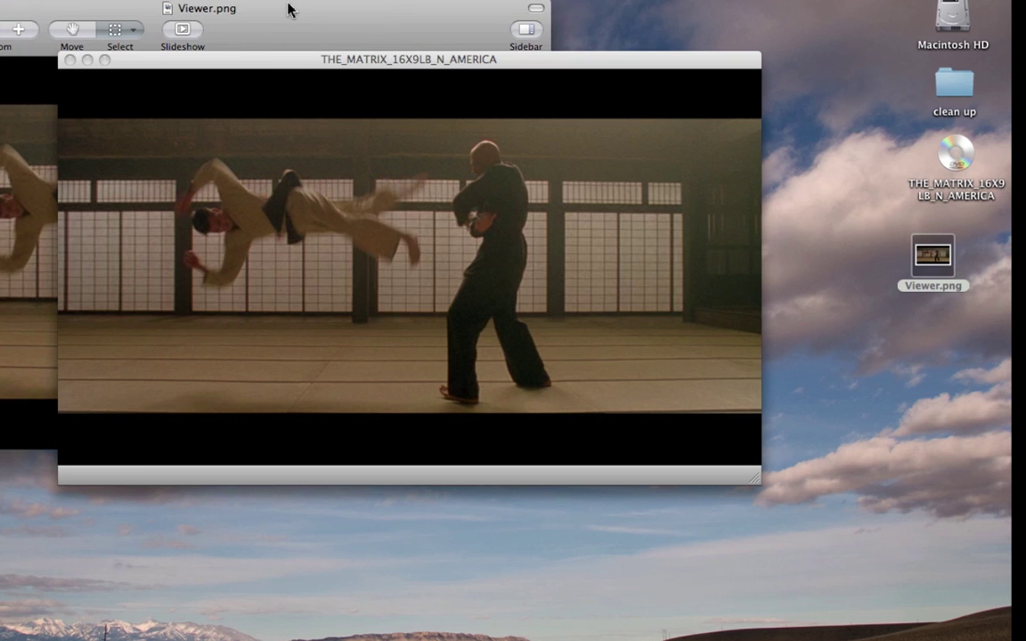
{"action": "left_click", "coordinate": [285, 13]}
{"action": "key", "text": "super+q"}
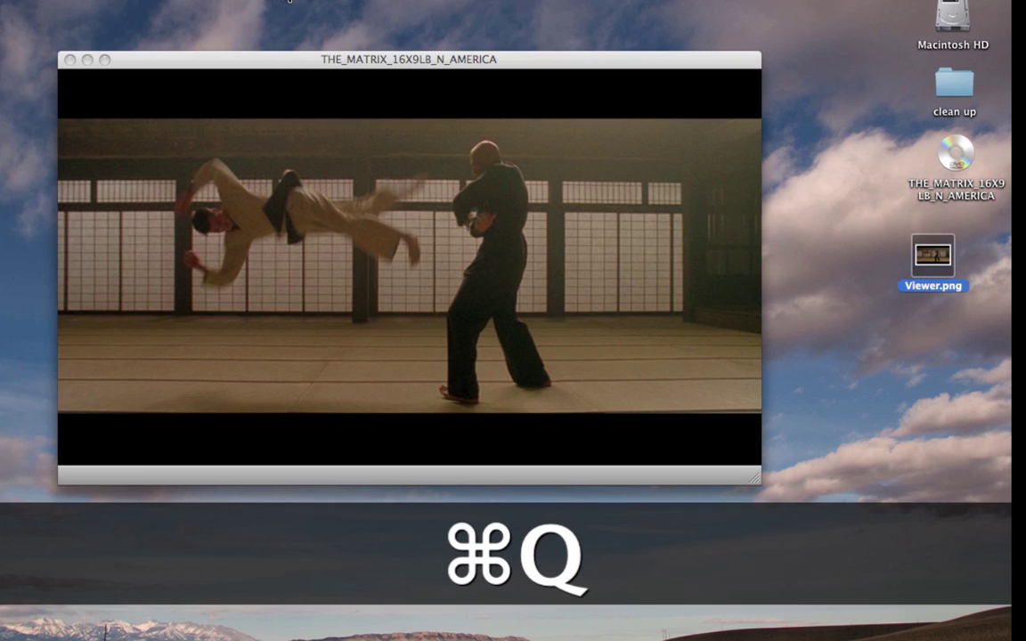
- Return to Skitch and start another Frame Snapshot over the same movie picture
{"action": "key", "text": "super+Tab"}
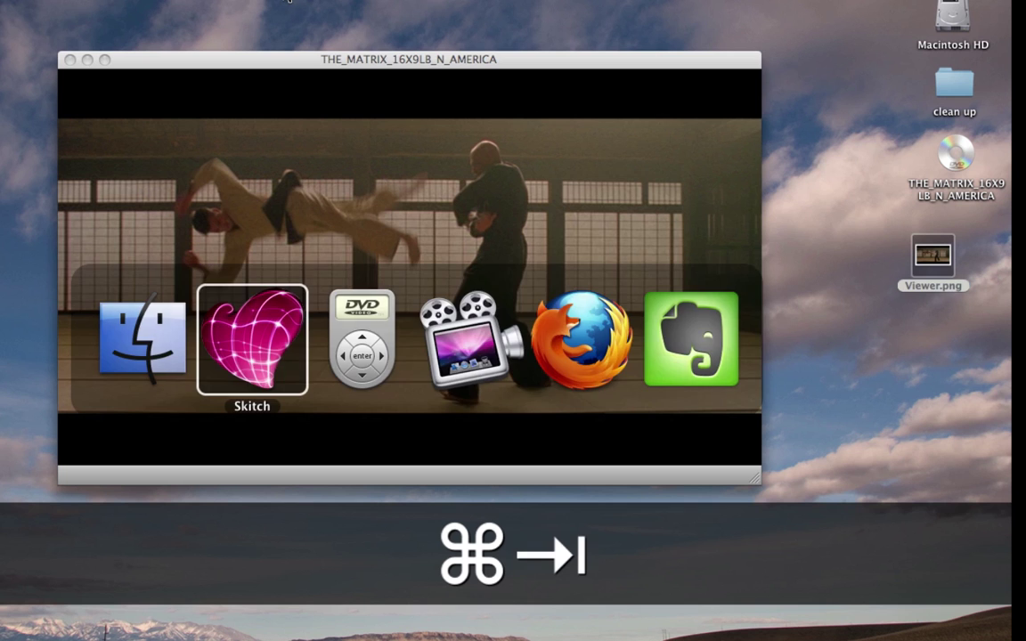
{"action": "key", "text": "shift"}
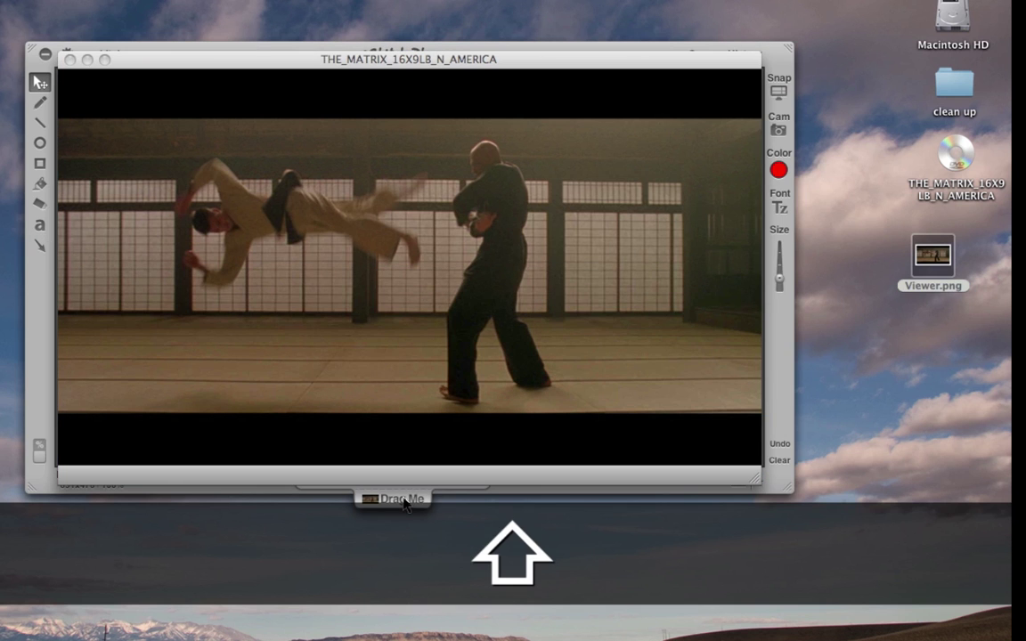
{"action": "key", "text": "super+shift+7"}
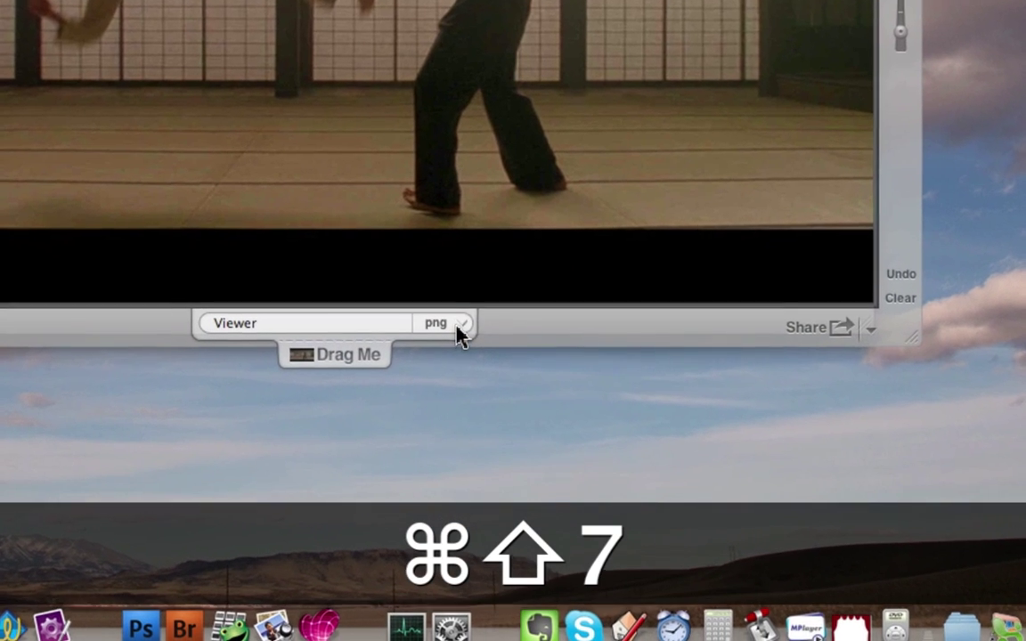
- Set the export format to .jpg with Maximum quality (100%) and save the snapshot to the desktop
{"action": "left_click", "coordinate": [460, 334]}
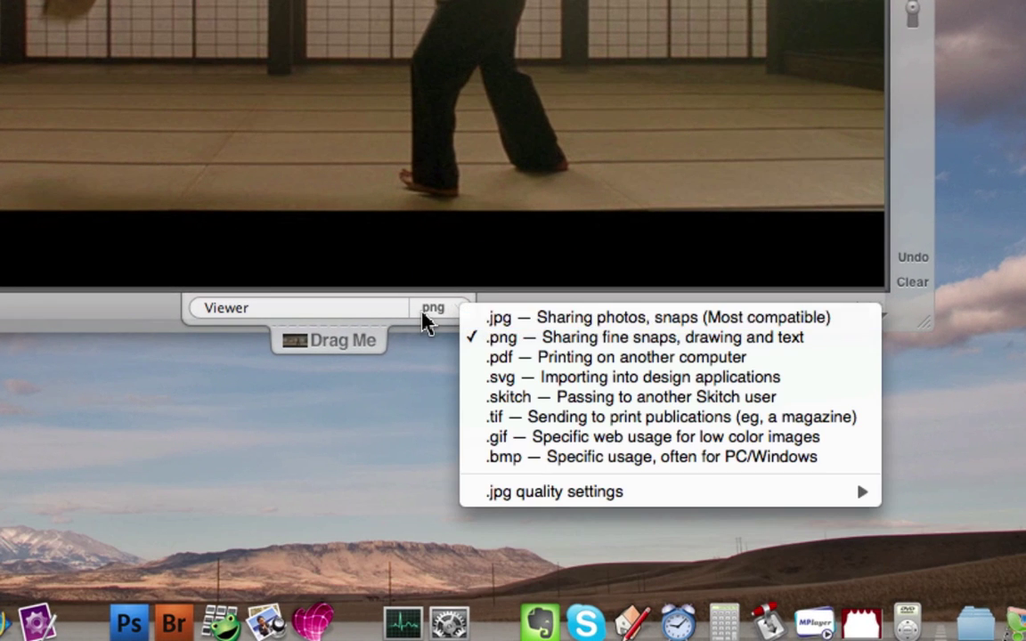
{"action": "left_click", "coordinate": [427, 322]}
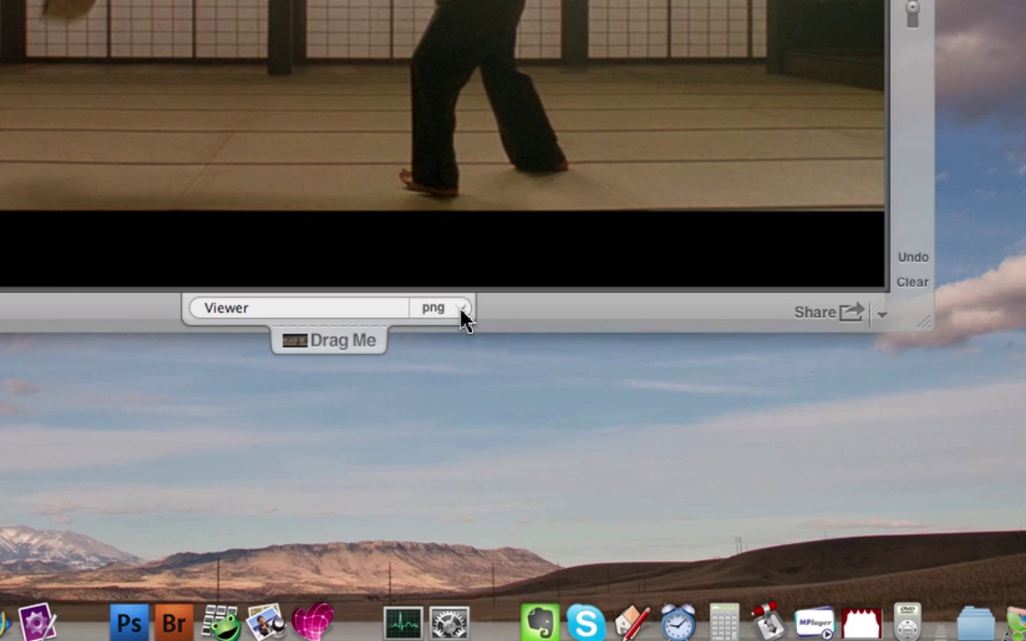
{"action": "left_click", "coordinate": [463, 311]}
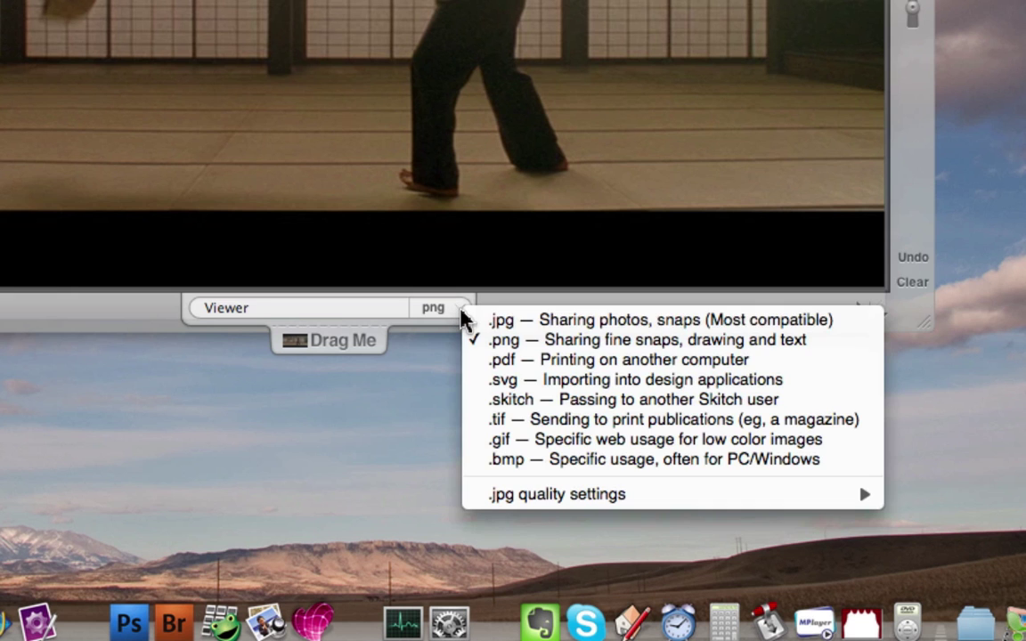
{"action": "left_click", "coordinate": [522, 326]}
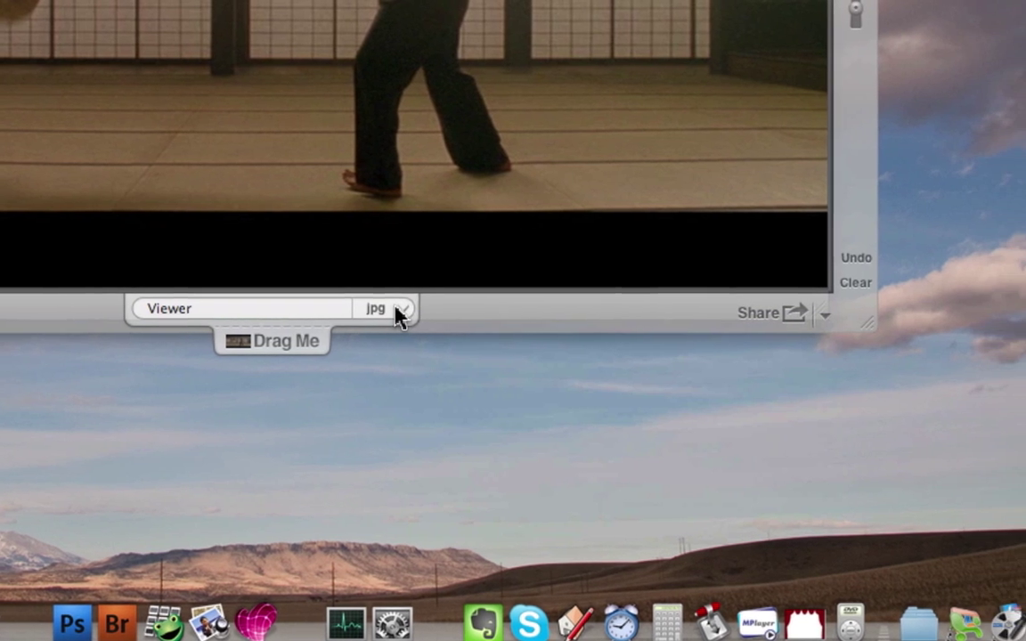
{"action": "left_click", "coordinate": [401, 310]}
{"action": "mouse_move", "coordinate": [508, 493]}
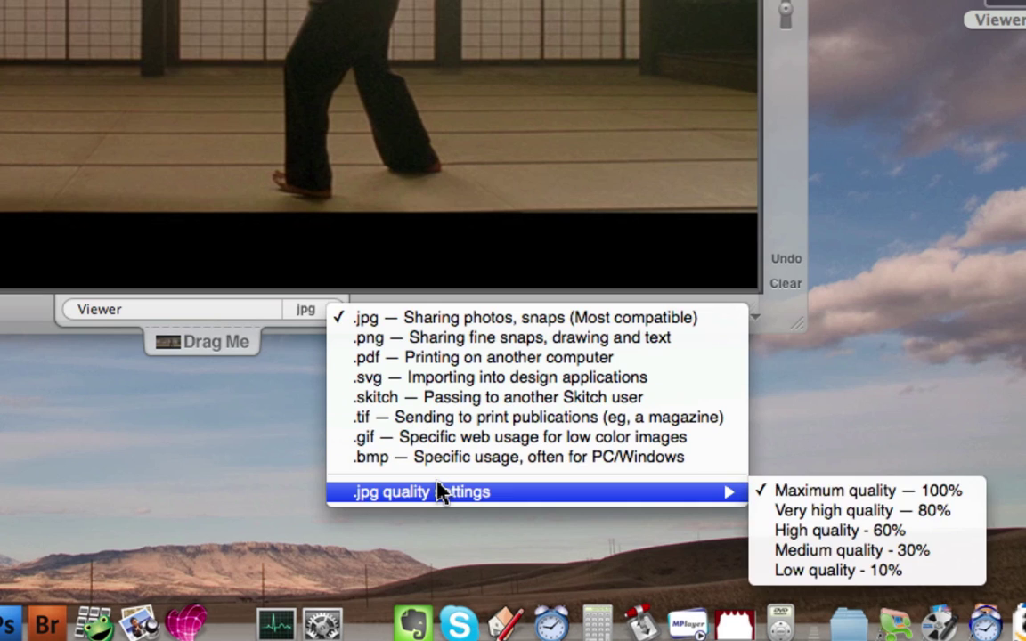
{"action": "left_click", "coordinate": [865, 489]}
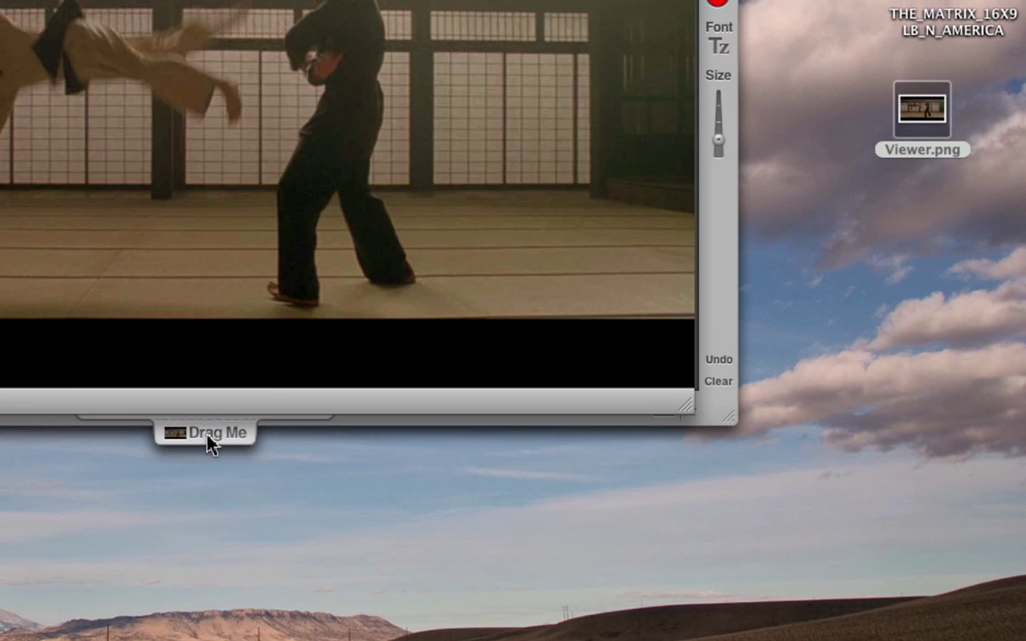
{"action": "left_click_drag", "start_coordinate": [208, 437], "coordinate": [926, 249]}
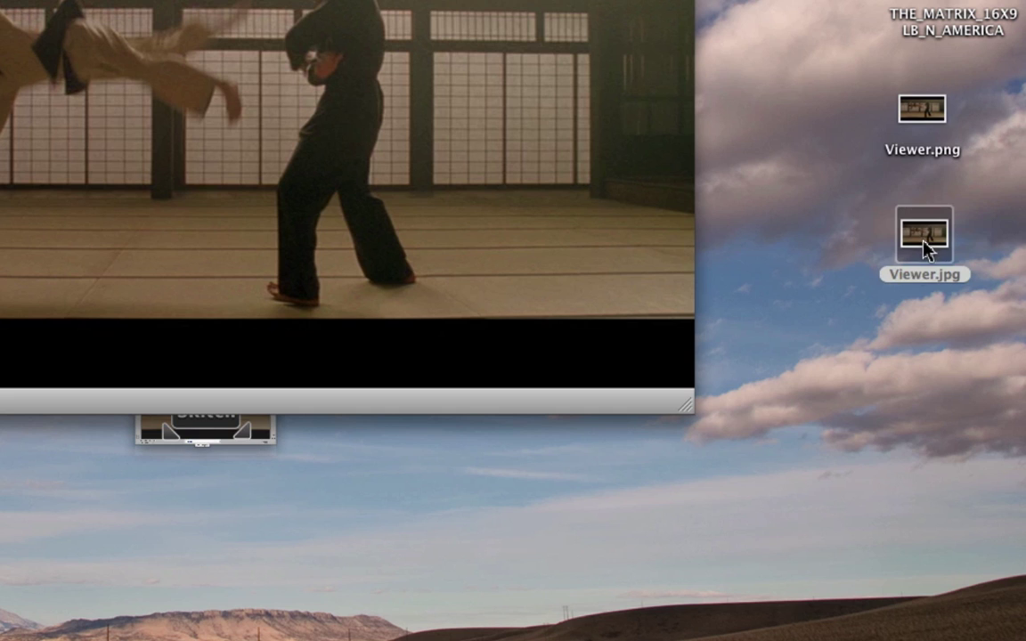
{"action": "left_click", "coordinate": [939, 378]}
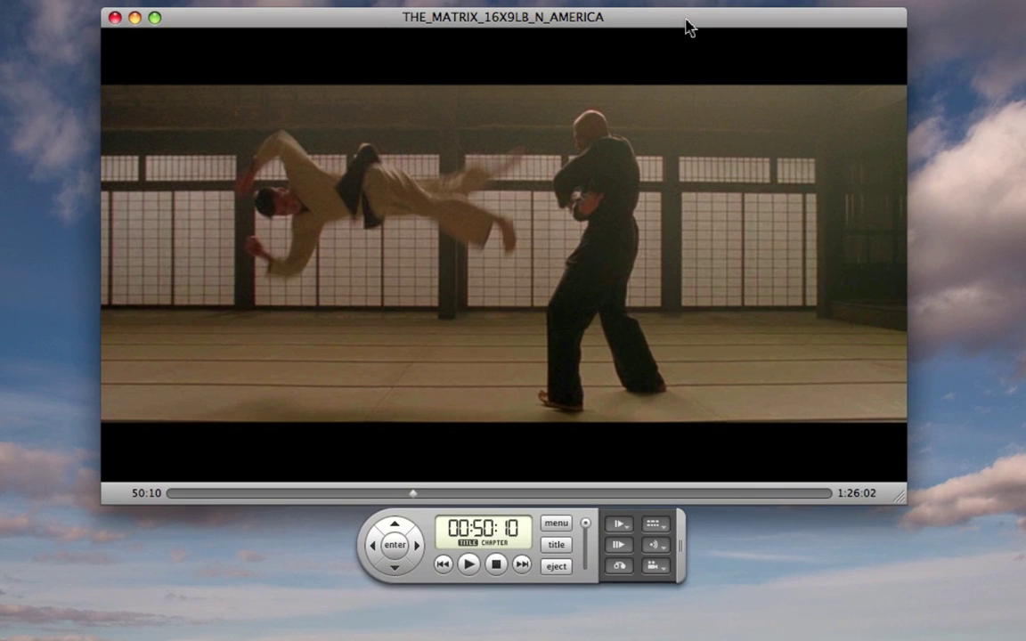
- Rewind the movie at 4x speed, resume playback and pause it during the kick in the dojo fight at 50:18
{"action": "key", "text": "super+shift+Left"}
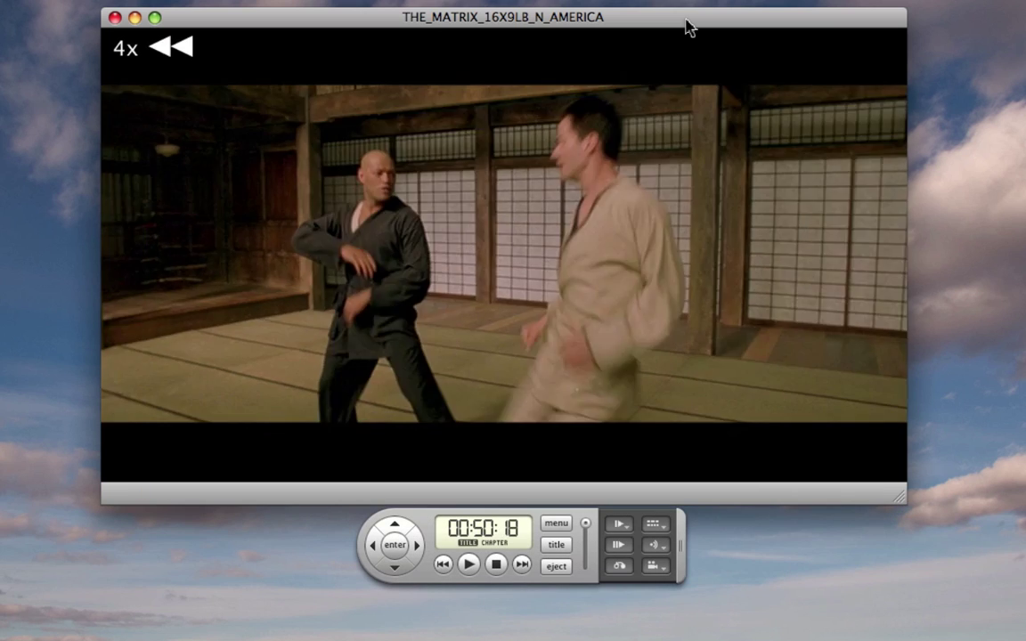
{"action": "key", "text": "space"}
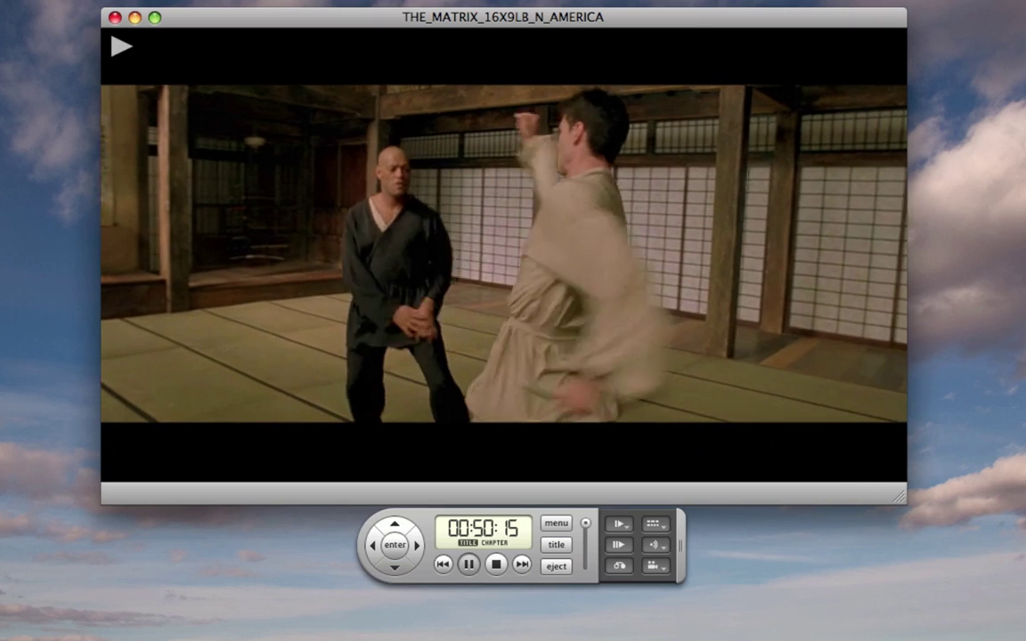
{"action": "key", "text": "space"}
{"action": "key", "text": "space"}
{"action": "key", "text": "space"}
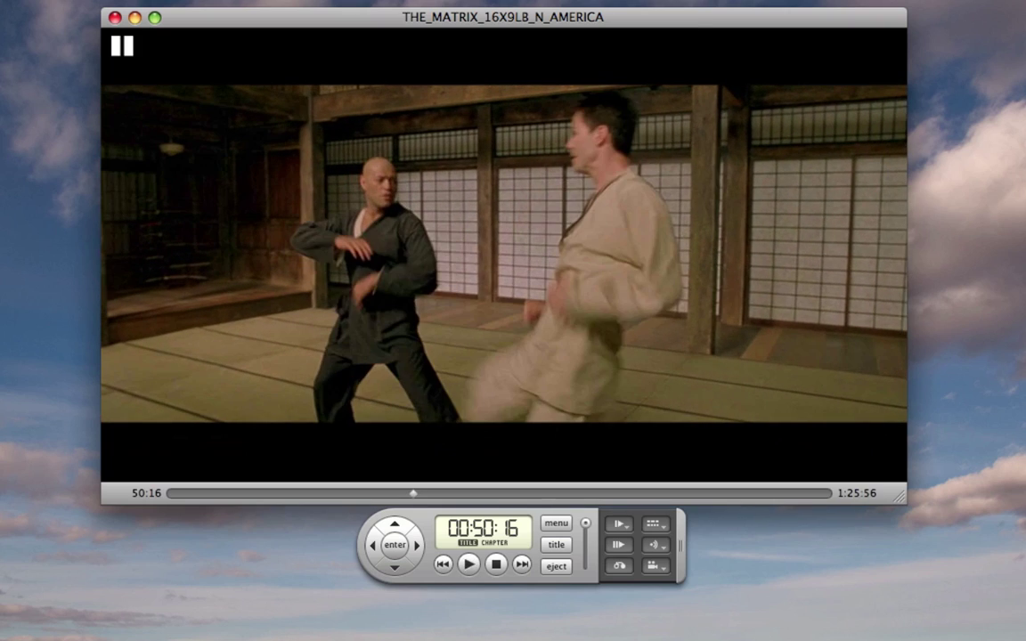
{"action": "key", "text": "space"}
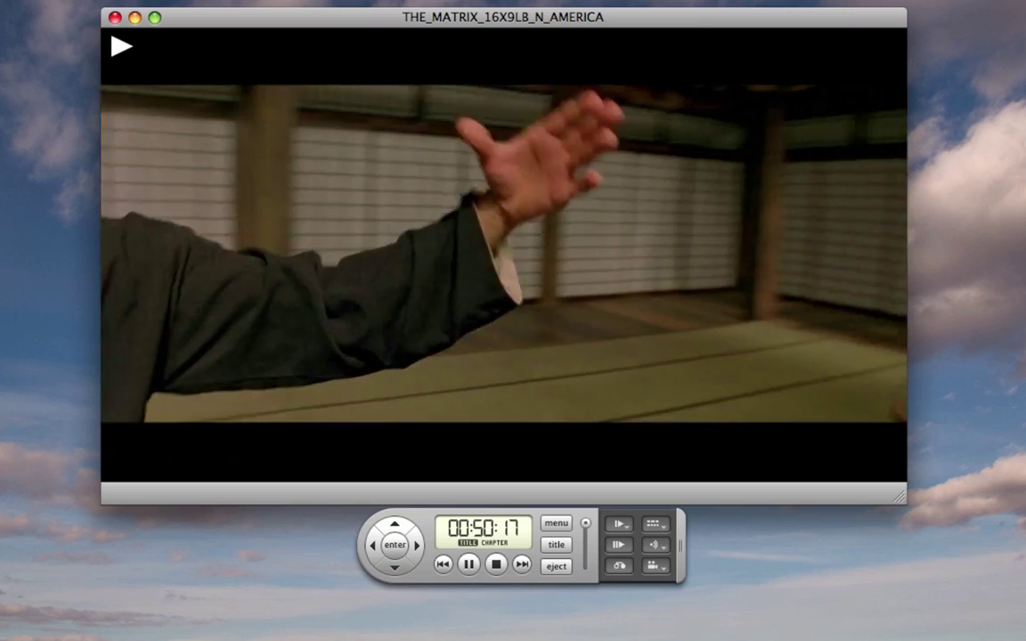
{"action": "key", "text": "space"}
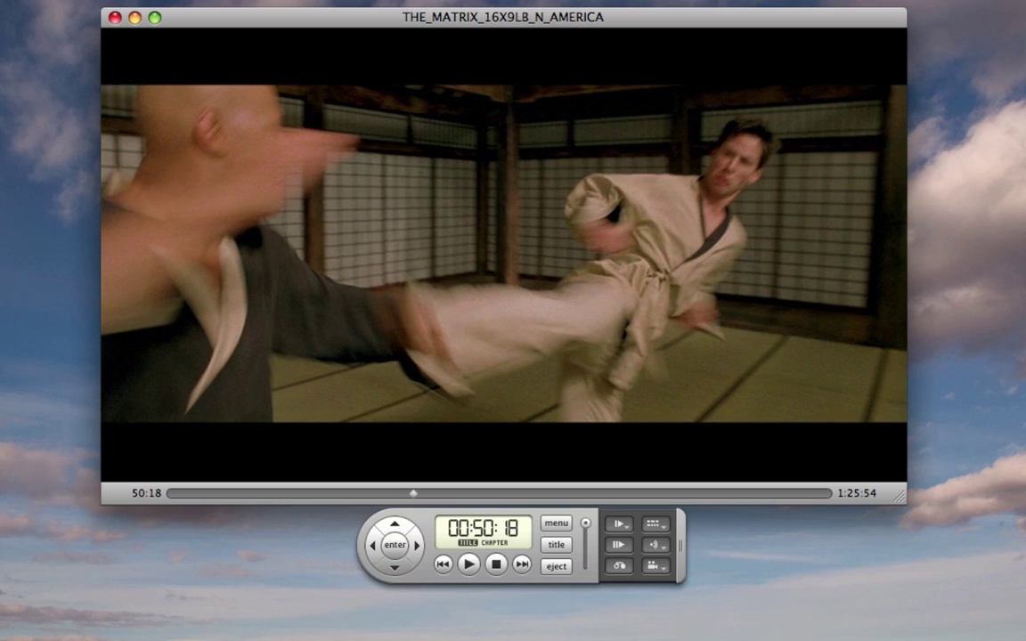
- Advance the paused movie frame by frame to the wide shot at 50:20 with the fighter stretched out in mid-air
{"action": "key", "text": "Right"}
{"action": "key", "text": "Right"}
{"action": "key", "text": "Right"}
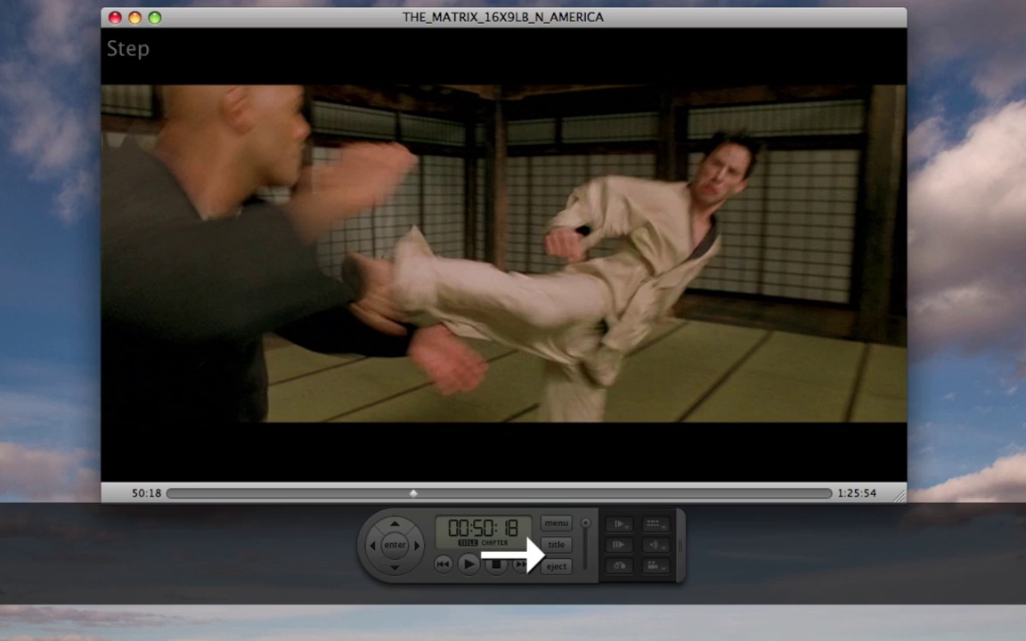
{"action": "key", "text": "Right"}
{"action": "key", "text": "Right"}
{"action": "key", "text": "Right"}
{"action": "key", "text": "Right"}
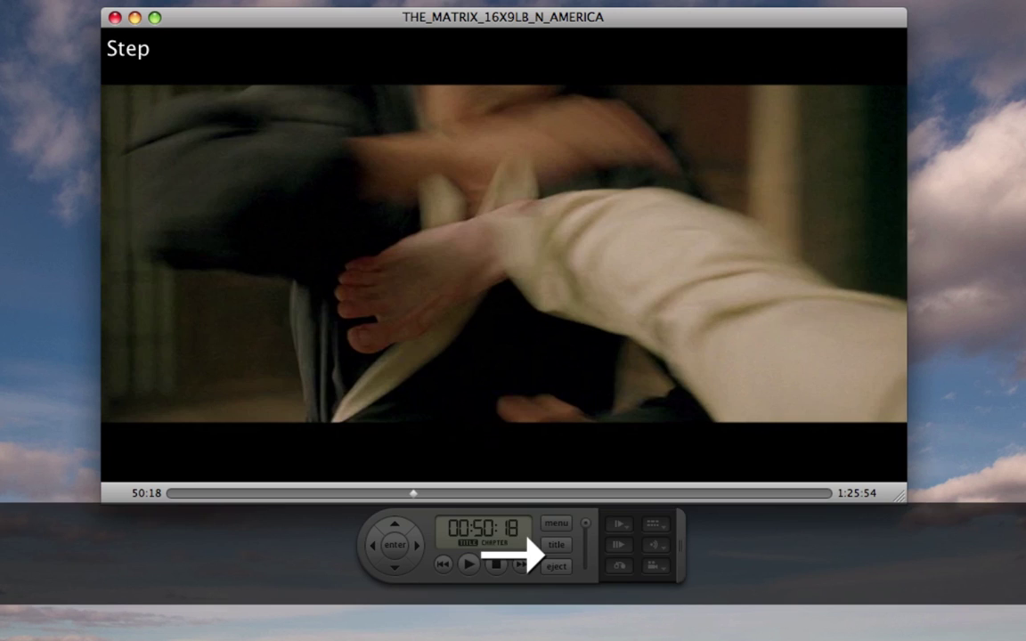
{"action": "key", "text": "Right"}
{"action": "key", "text": "Right"}
{"action": "key", "text": "Right"}
{"action": "key", "text": "Right"}
{"action": "key", "text": "Right"}
{"action": "key", "text": "Right"}
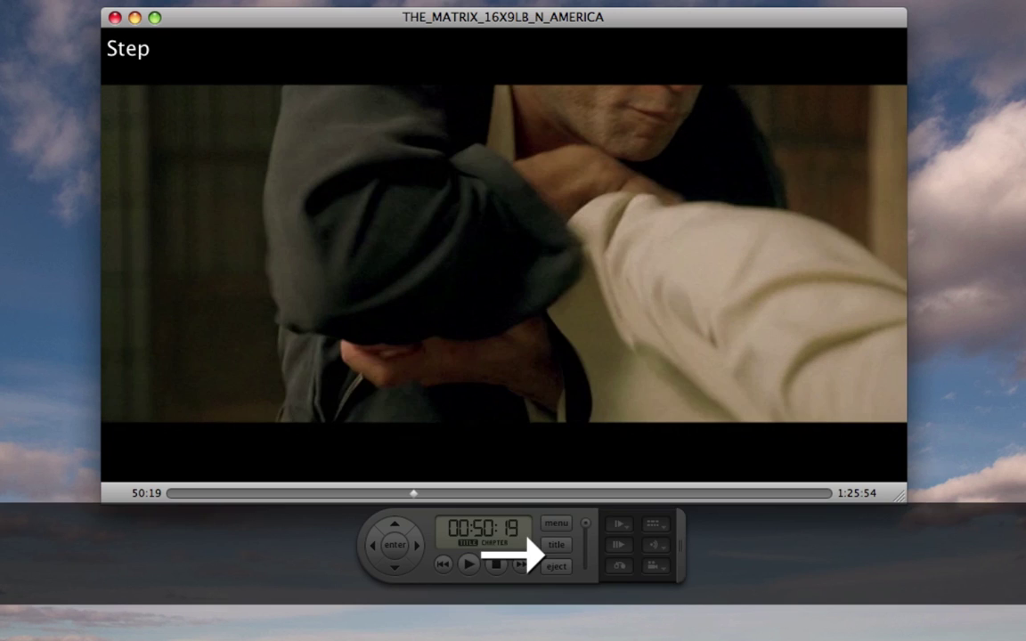
{"action": "key", "text": "Right"}
{"action": "key", "text": "Right"}
{"action": "key", "text": "Right"}
{"action": "key", "text": "Right"}
{"action": "key", "text": "Right"}
{"action": "key", "text": "Right"}
{"action": "key", "text": "Right"}
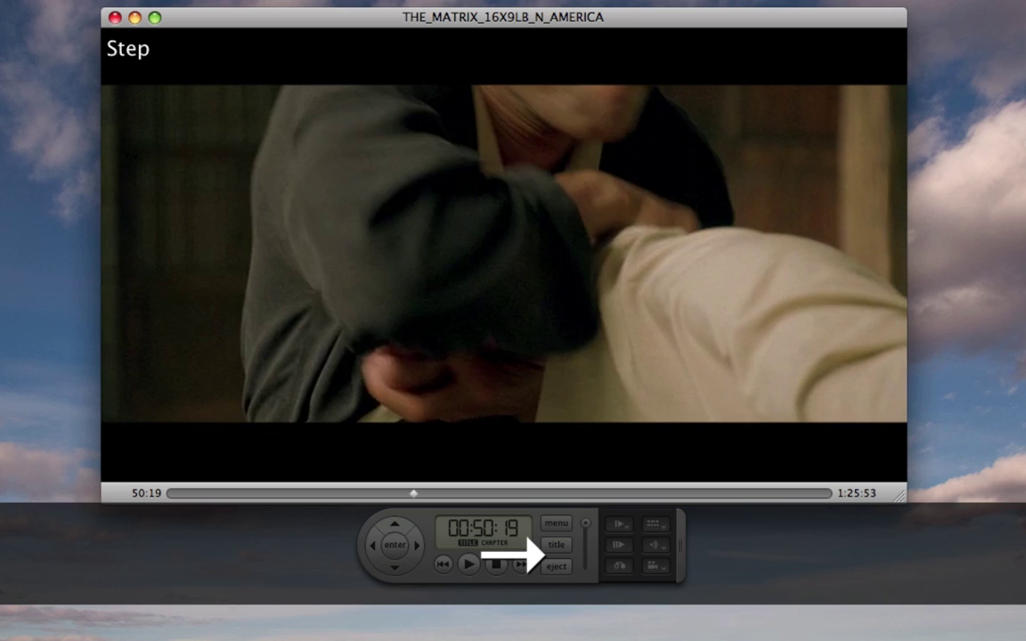
{"action": "key", "text": "Right"}
{"action": "key", "text": "Right"}
{"action": "key", "text": "Right"}
{"action": "key", "text": "Right"}
{"action": "key", "text": "Right"}
{"action": "key", "text": "Right"}
{"action": "key", "text": "Right"}
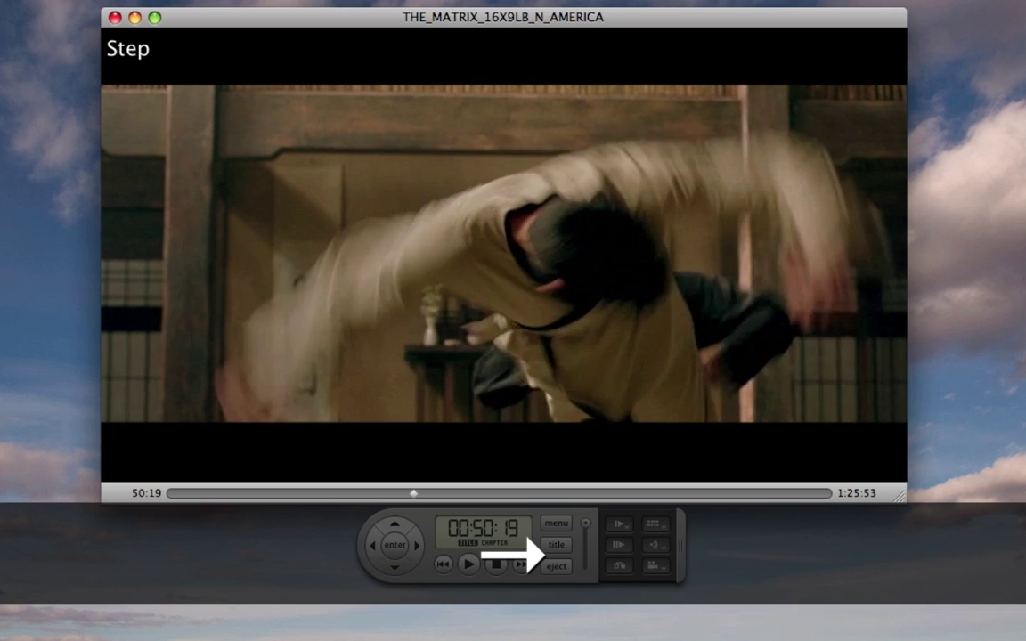
{"action": "key", "text": "Right"}
{"action": "key", "text": "Right"}
{"action": "key", "text": "Right"}
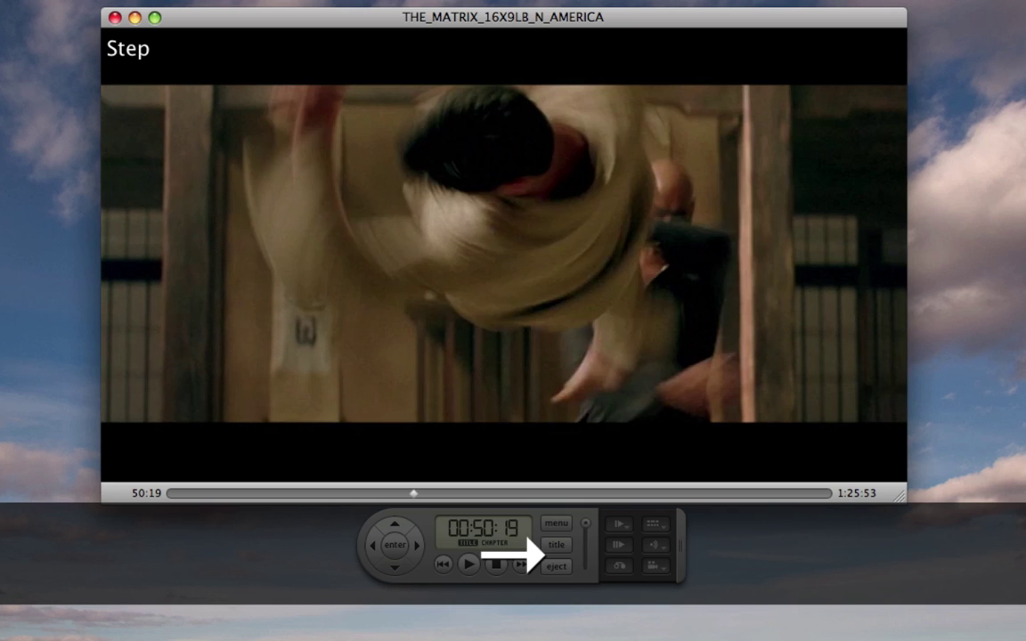
{"action": "key", "text": "Right"}
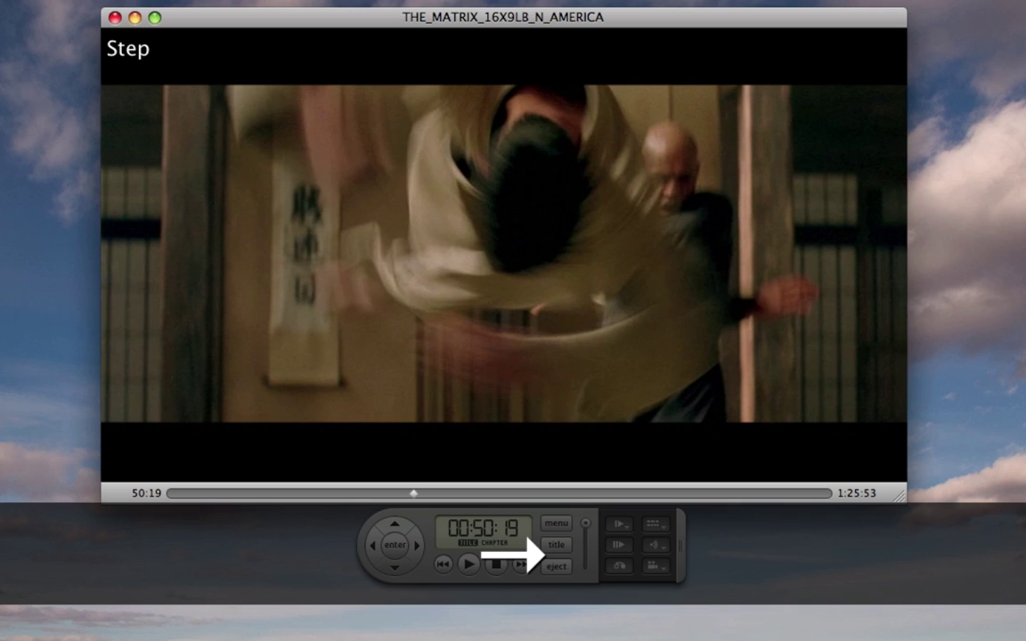
{"action": "key", "text": "Right"}
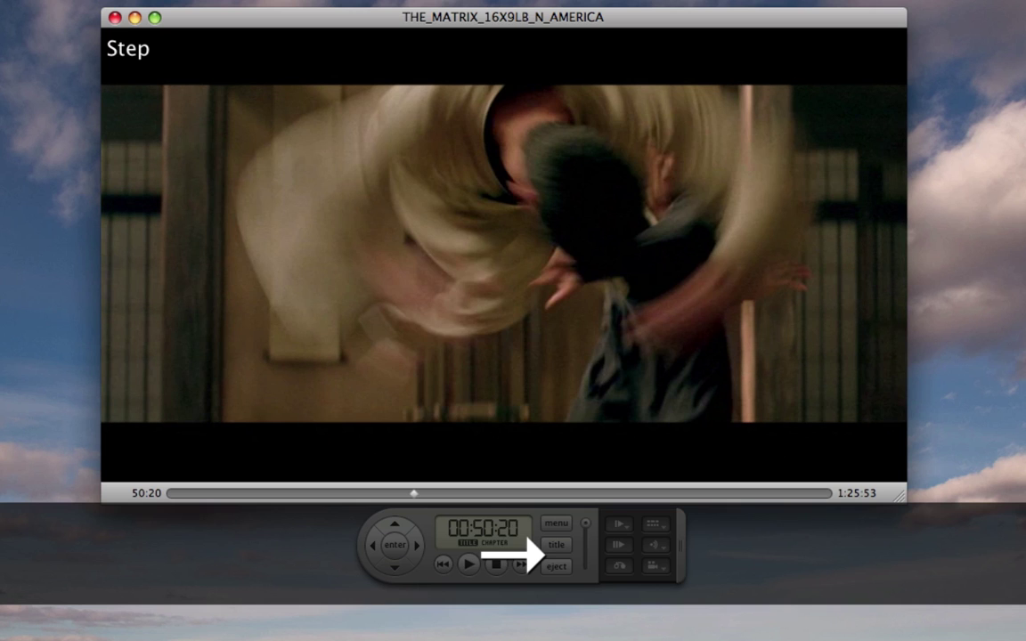
{"action": "key", "text": "Right"}
{"action": "key", "text": "Right"}
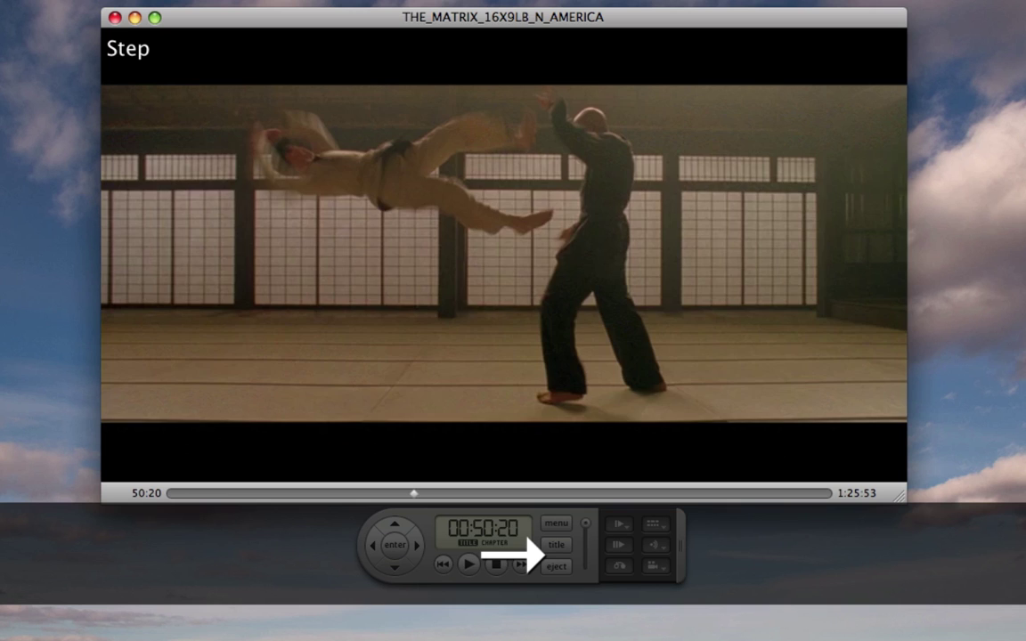
{"action": "key", "text": "Right"}
{"action": "key", "text": "Right"}
{"action": "key", "text": "Right"}
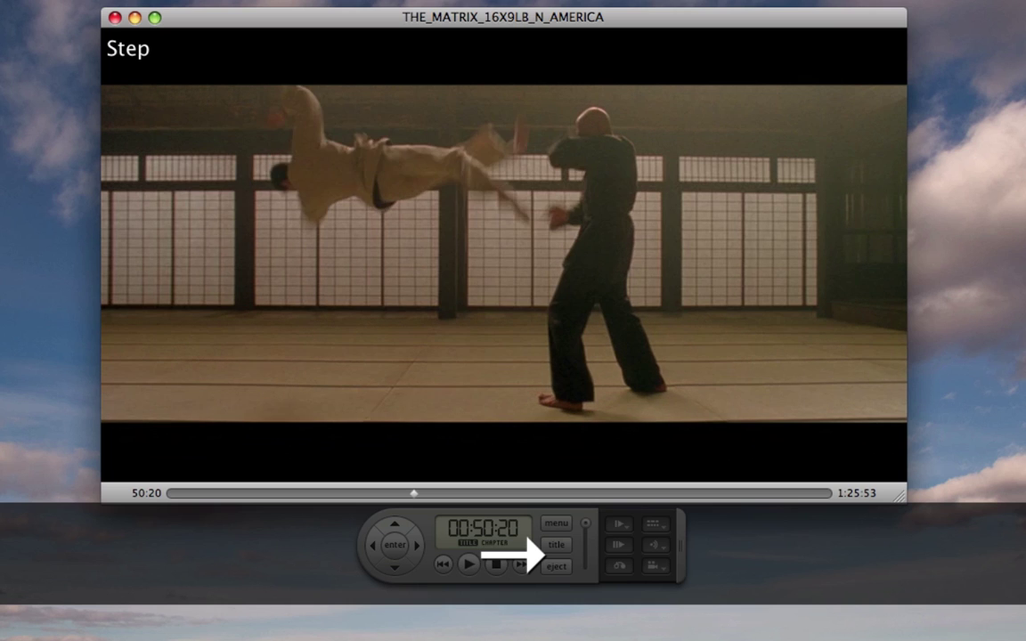
{"action": "key", "text": "Right"}
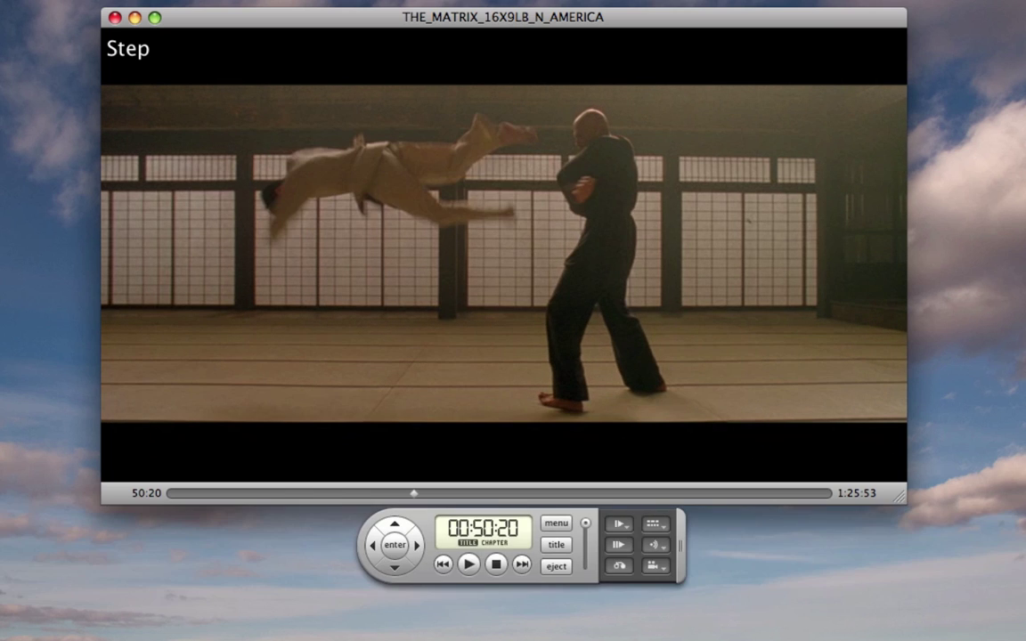
- Switch to Skitch and take a Frame Snapshot of the paused mid-air movie picture
{"action": "key", "text": "super+Tab"}
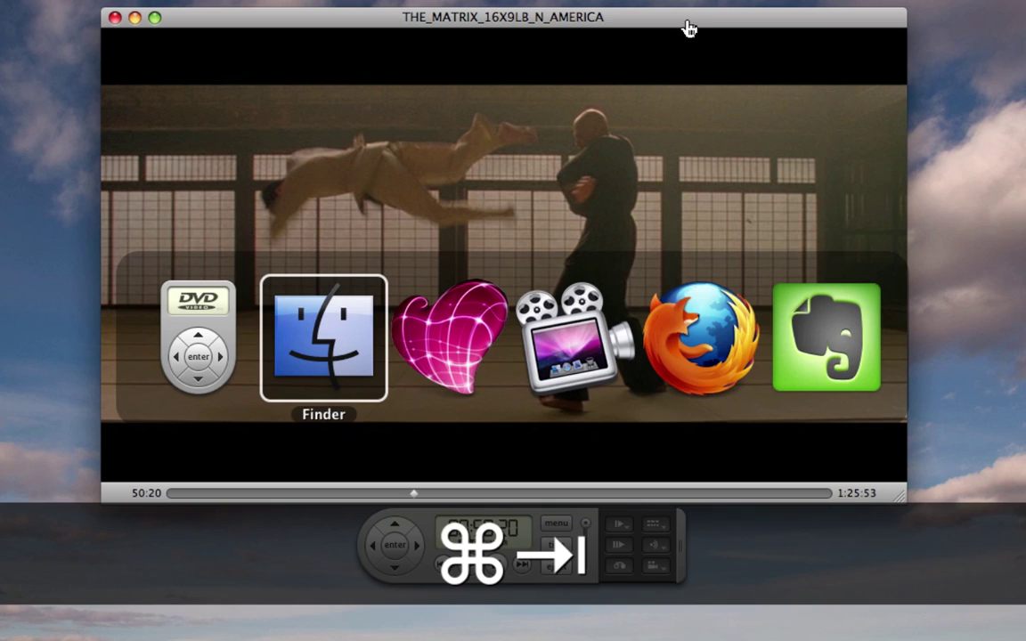
{"action": "key", "text": "super+Tab"}
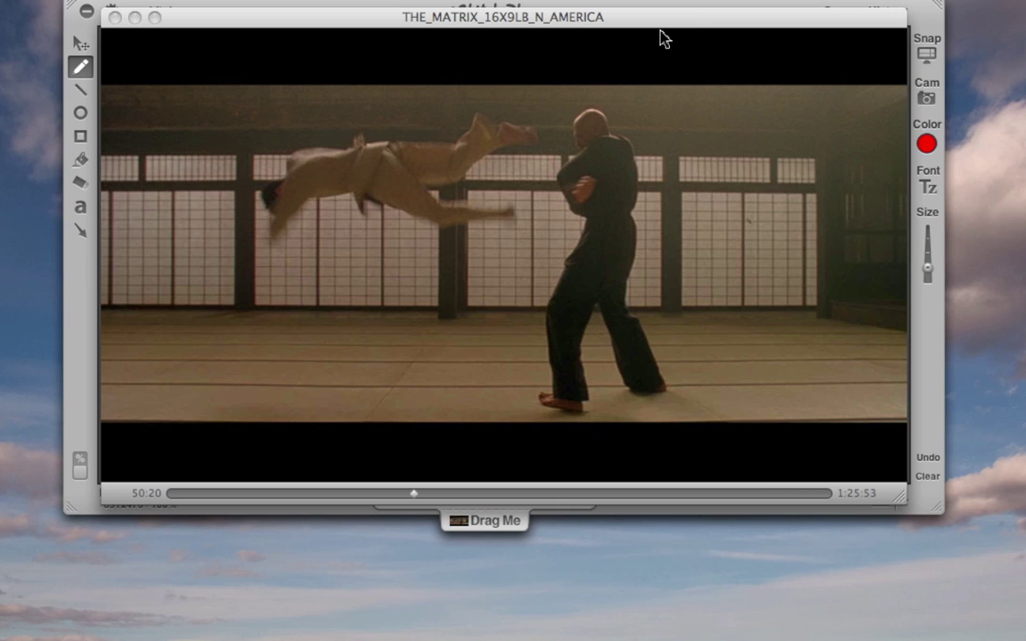
{"action": "left_click", "coordinate": [110, 3]}
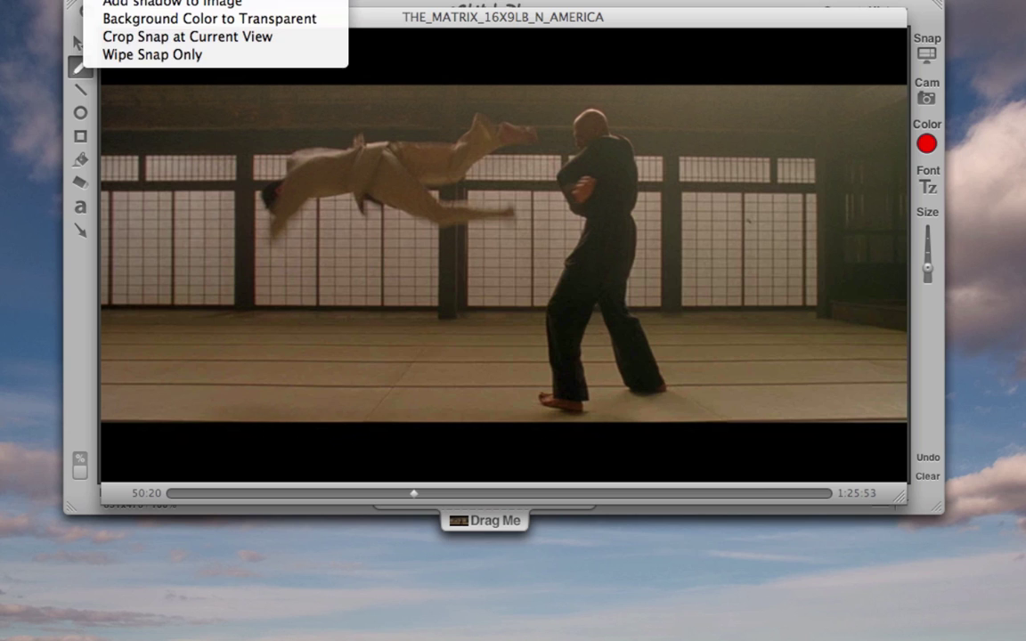
{"action": "mouse_move", "coordinate": [63, 0]}
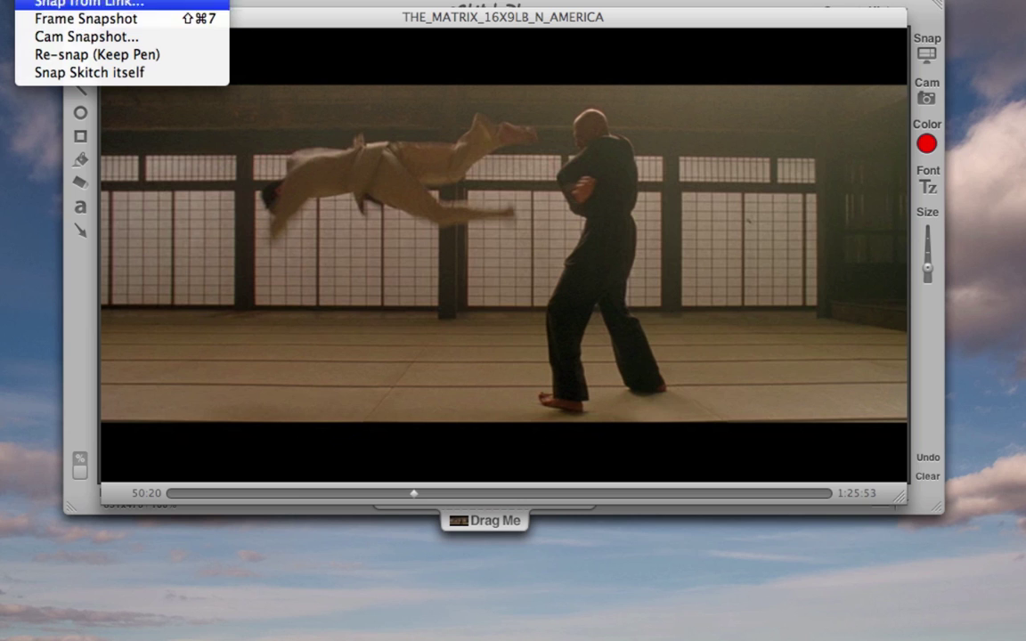
{"action": "left_click", "coordinate": [62, 0]}
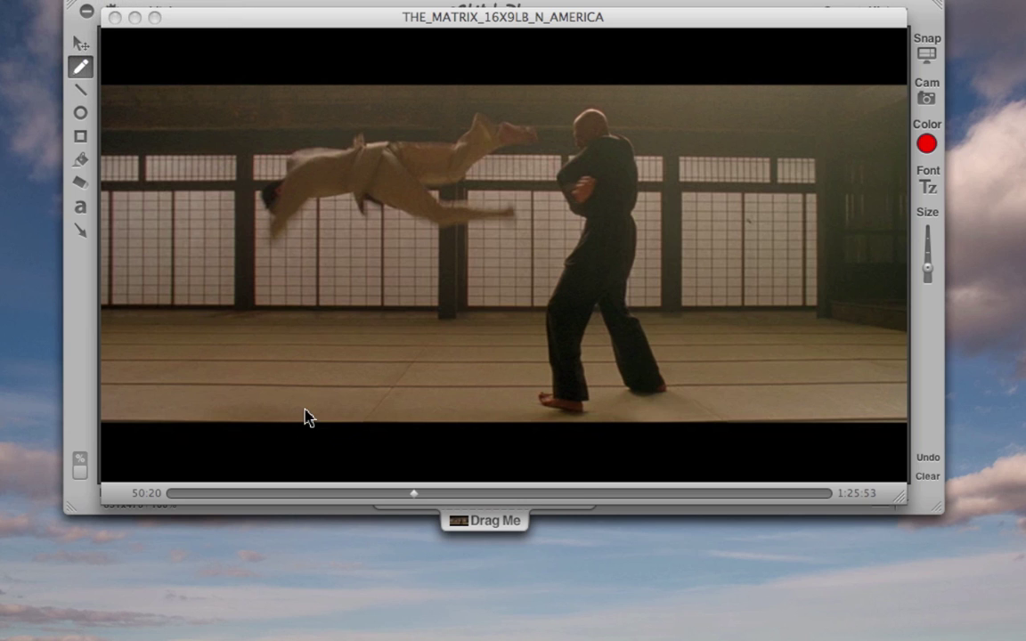
{"action": "key", "text": "super+shift+7"}
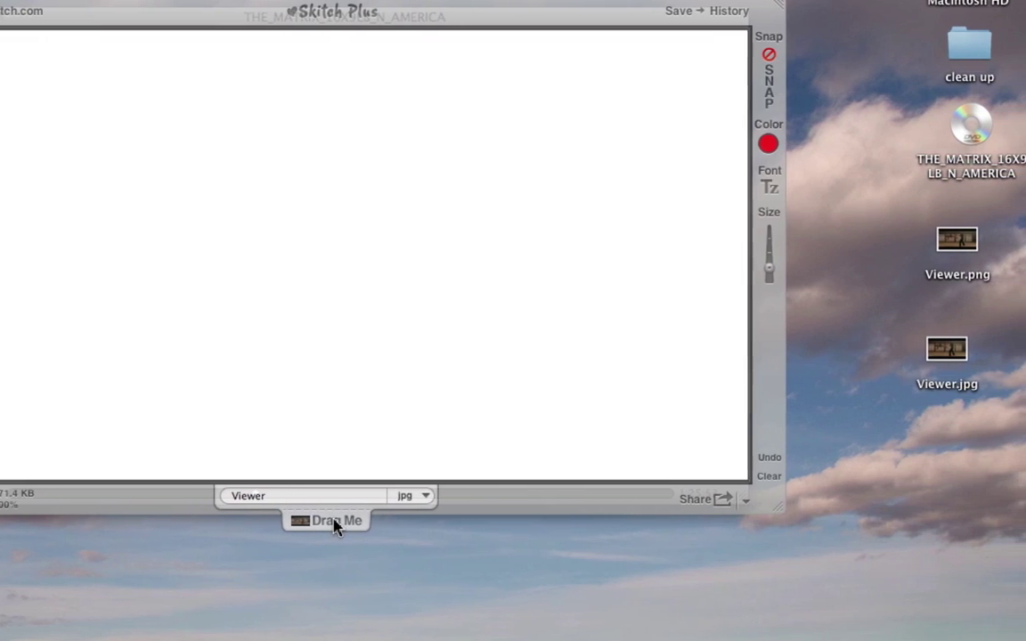
- Save the new snapshot to the desktop as a jpg file and open it to check the capture
{"action": "left_click_drag", "start_coordinate": [335, 526], "coordinate": [933, 484]}
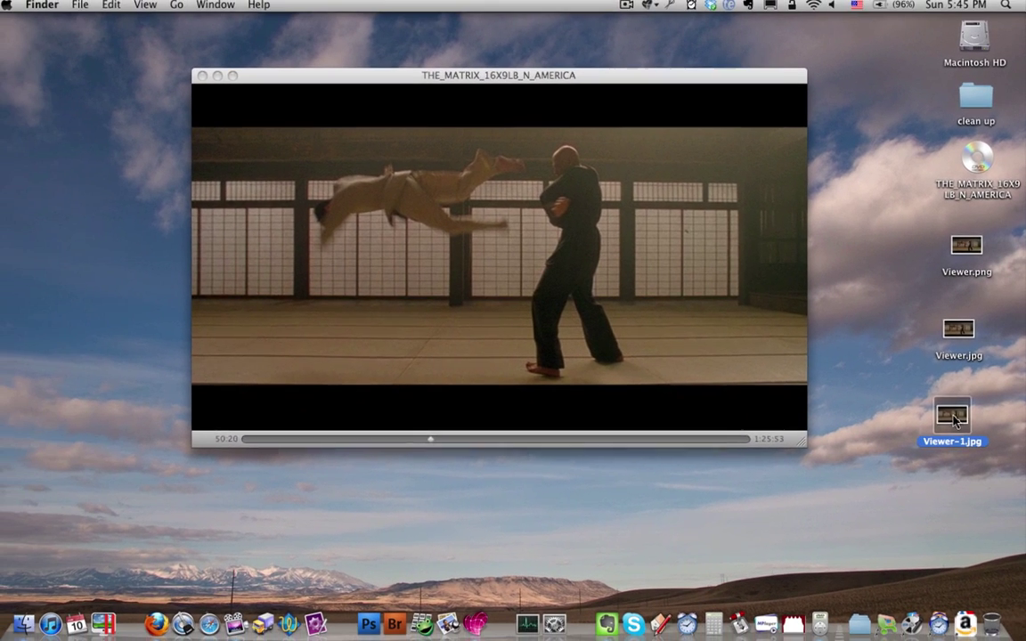
{"action": "double_click", "coordinate": [944, 438]}
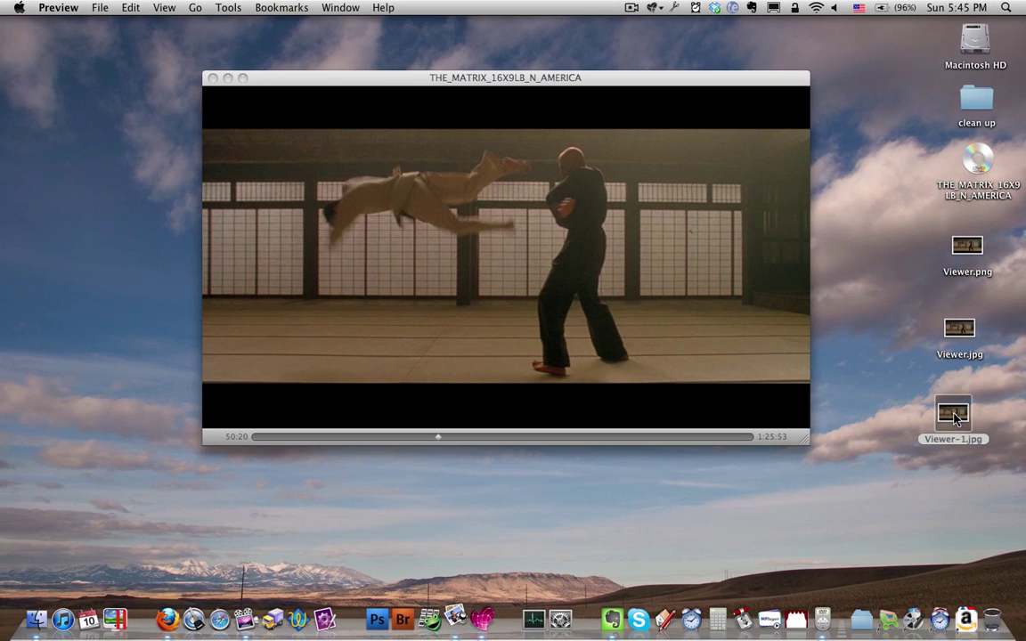